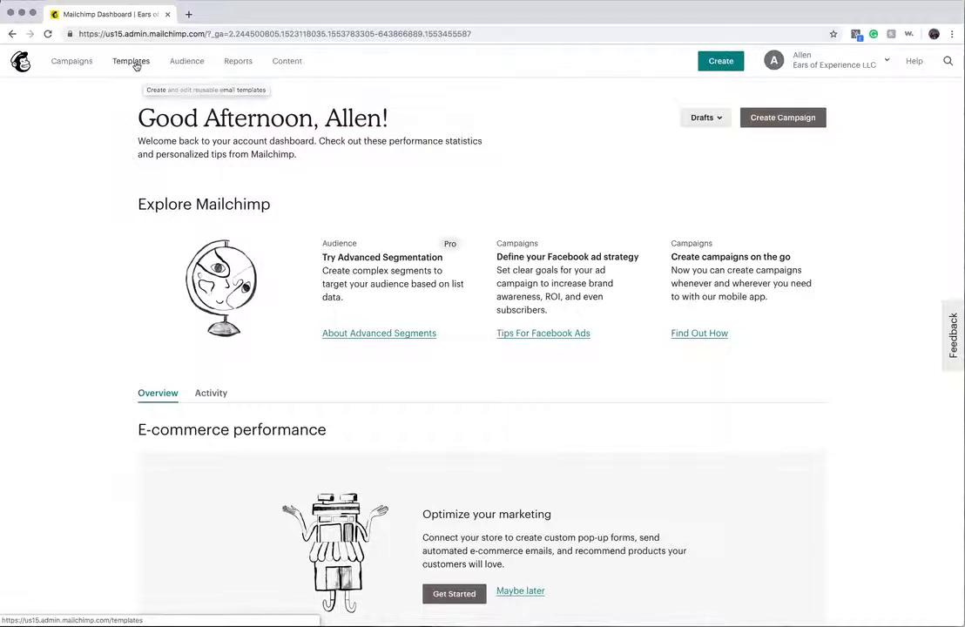
Step: Create a new email template based on the basic 1 Column layout
left_click(134, 64)
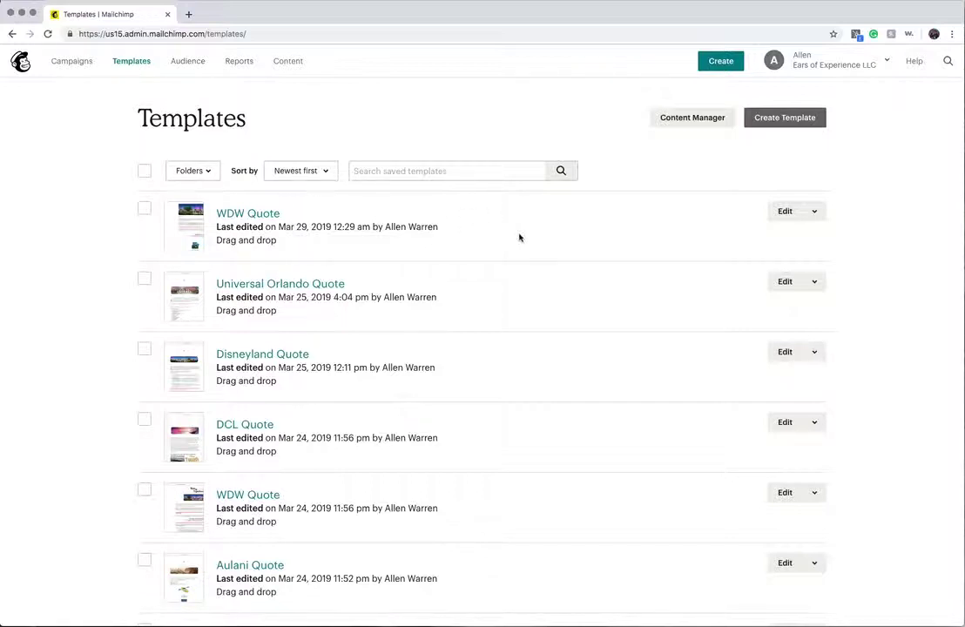
left_click(778, 118)
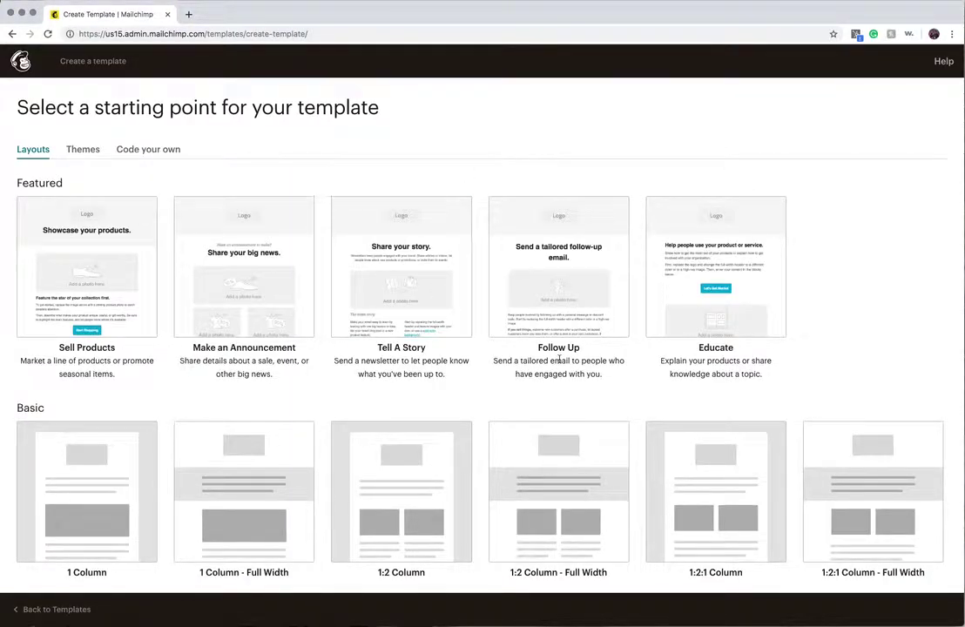
scroll(541, 338, "down", 5)
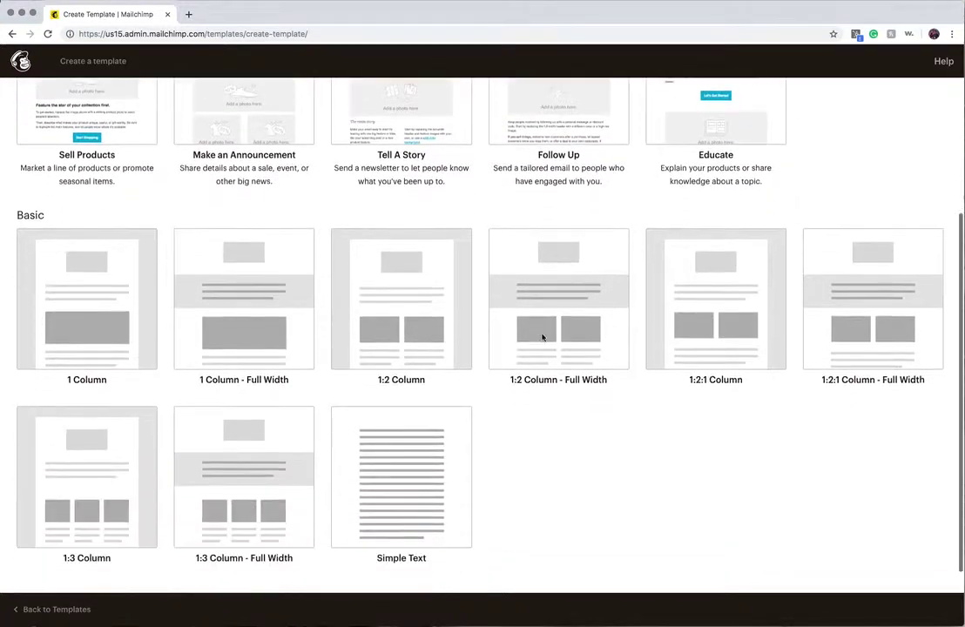
scroll(542, 338, "up", 5)
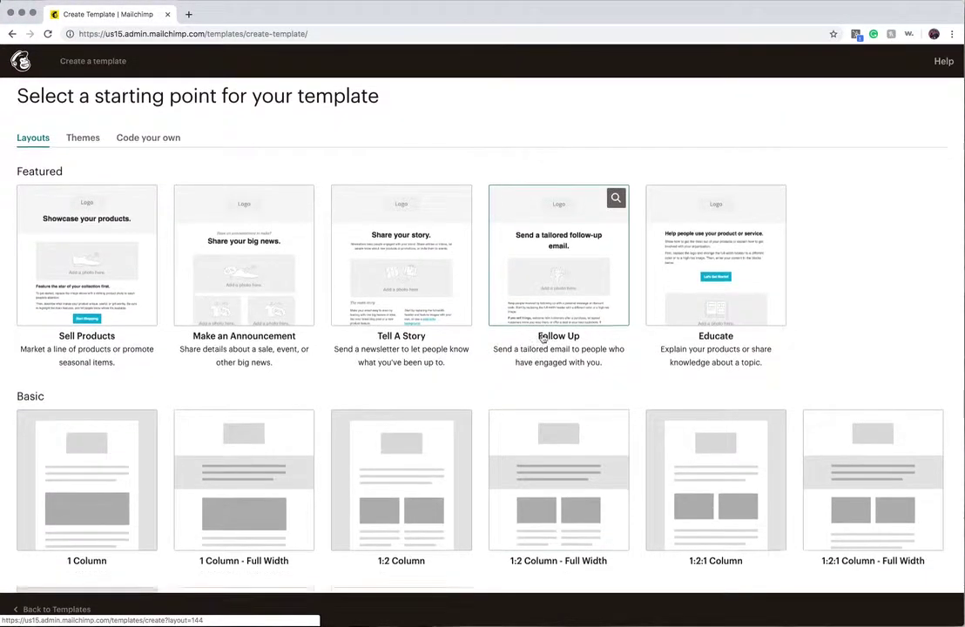
scroll(542, 338, "down", 3)
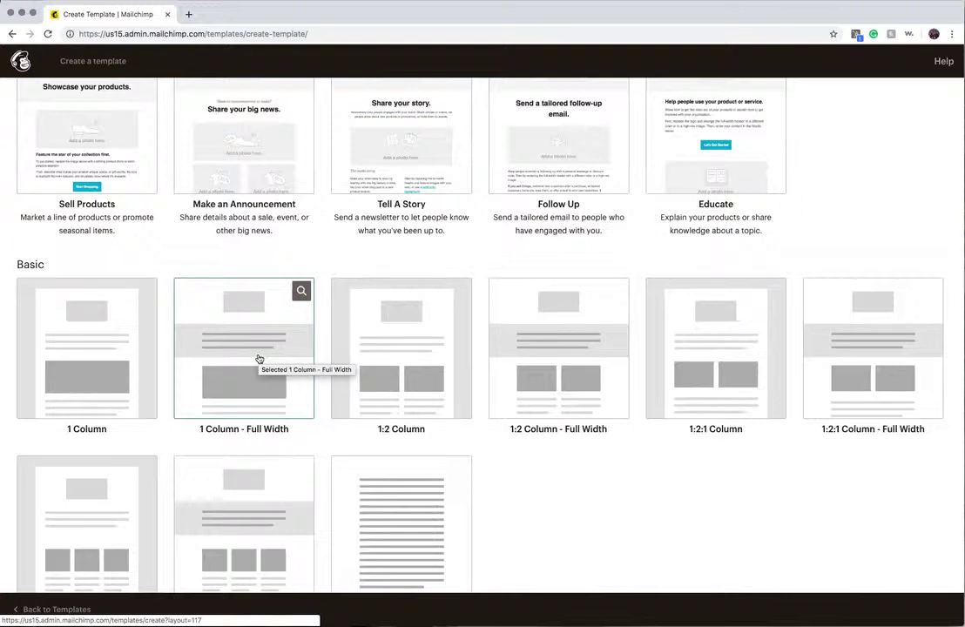
left_click(119, 356)
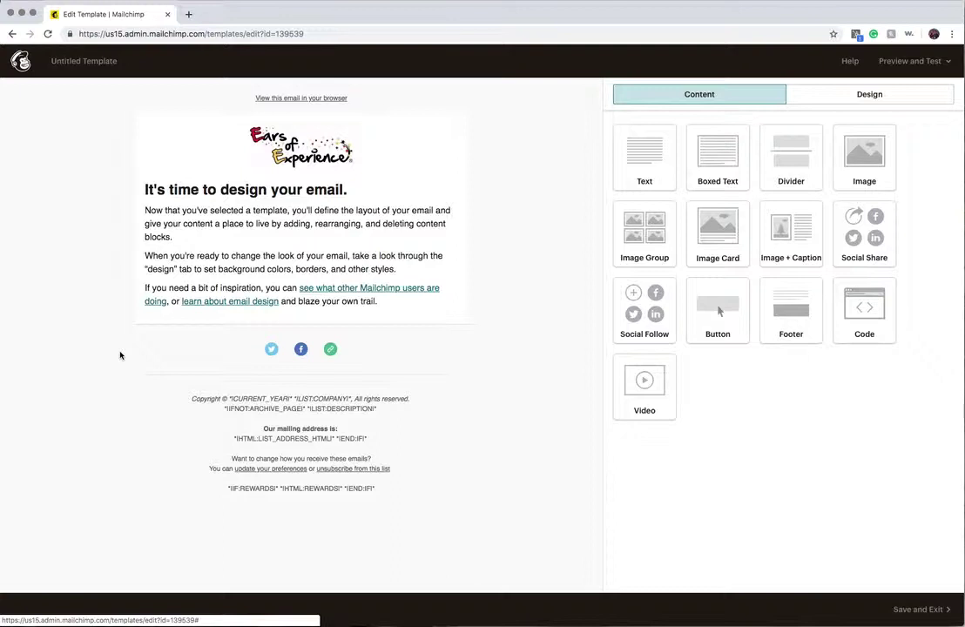
Step: Add a Text block between the logo and the "It's time to design your email." heading
mouse_move(161, 402)
mouse_move(342, 128)
left_click_drag(652, 167, 700, 213)
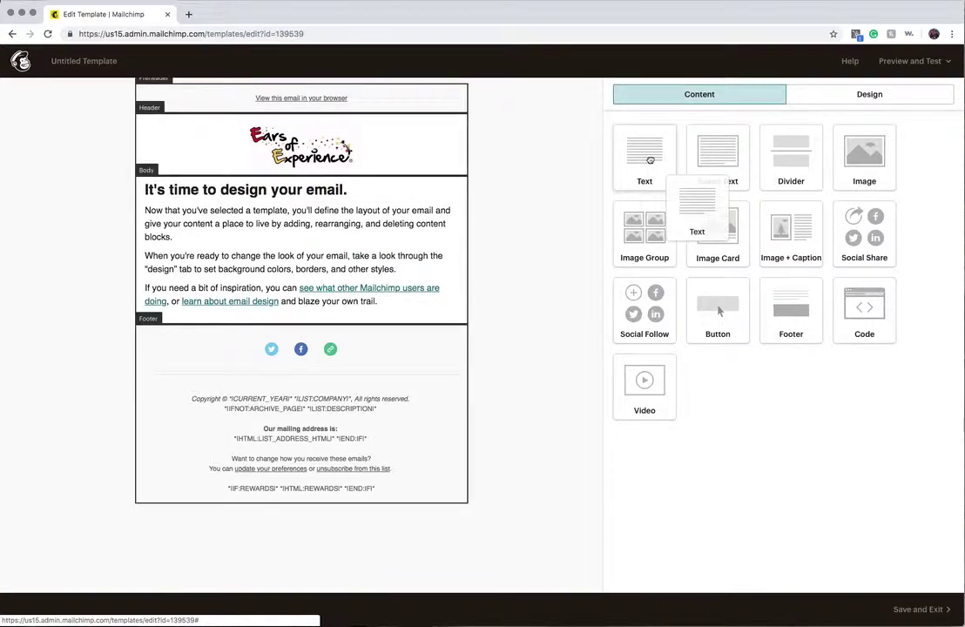
left_click_drag(650, 160, 349, 178)
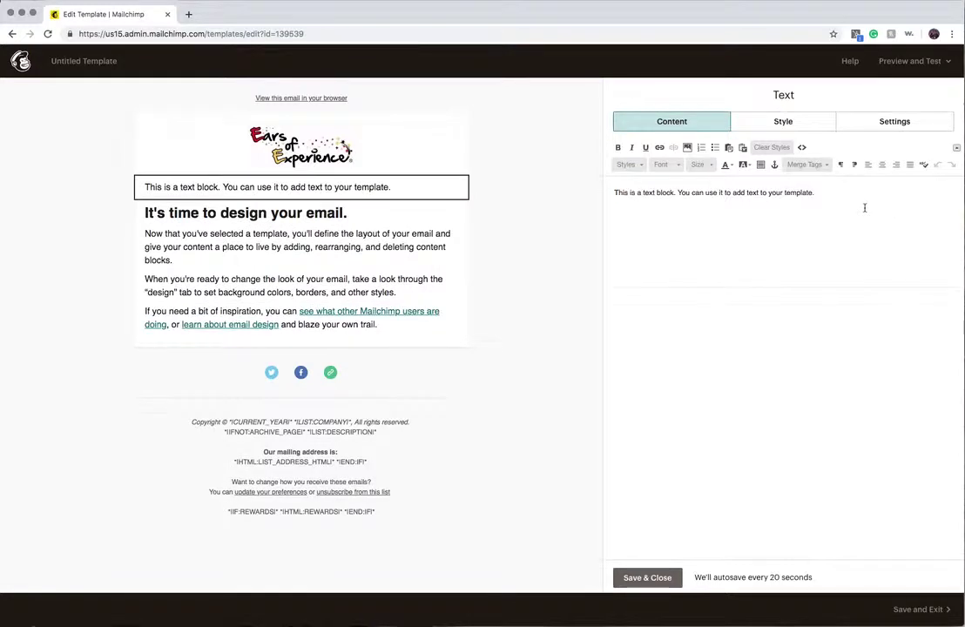
Step: Replace the text block's placeholder with "Type any new information you want to share."
left_click(841, 192)
left_click_drag(841, 193, 613, 191)
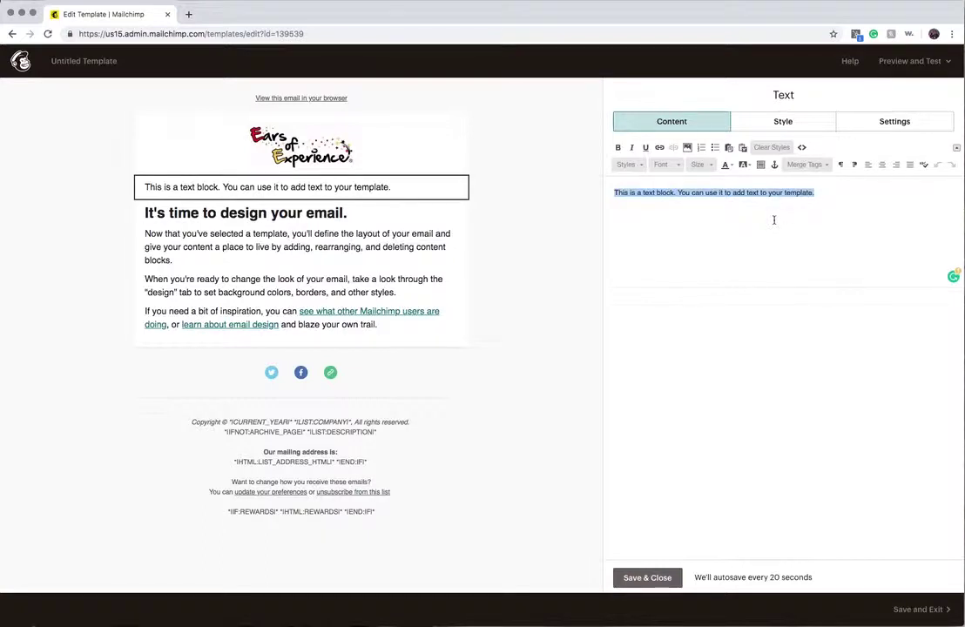
type("Type any new ")
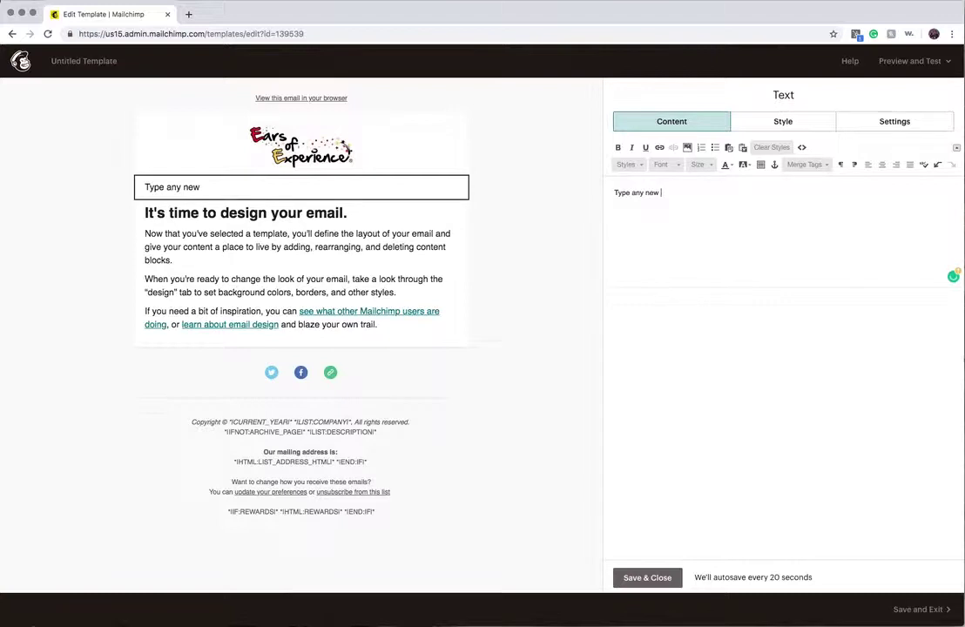
type("informaation you wan")
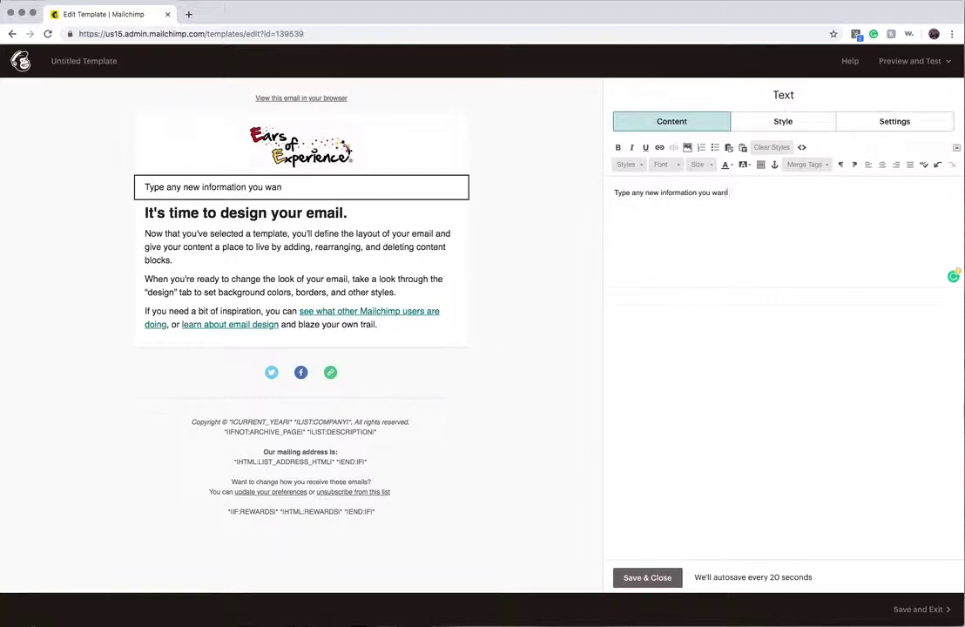
type("t to share.")
Step: Try bold, italic and underline formatting on the whole sentence in the text block
mouse_move(286, 190)
left_click_drag(764, 192, 596, 191)
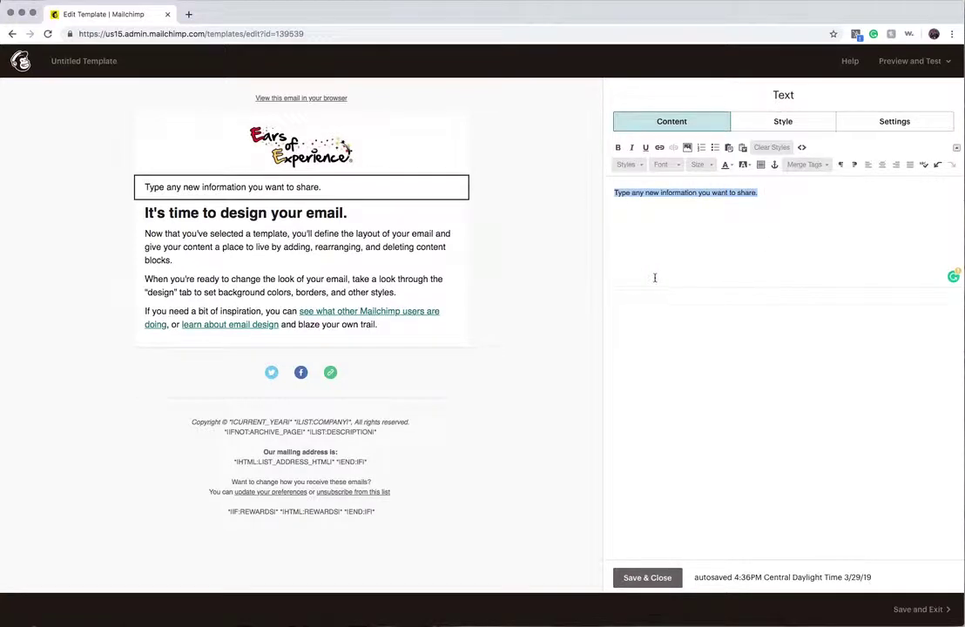
left_click(617, 148)
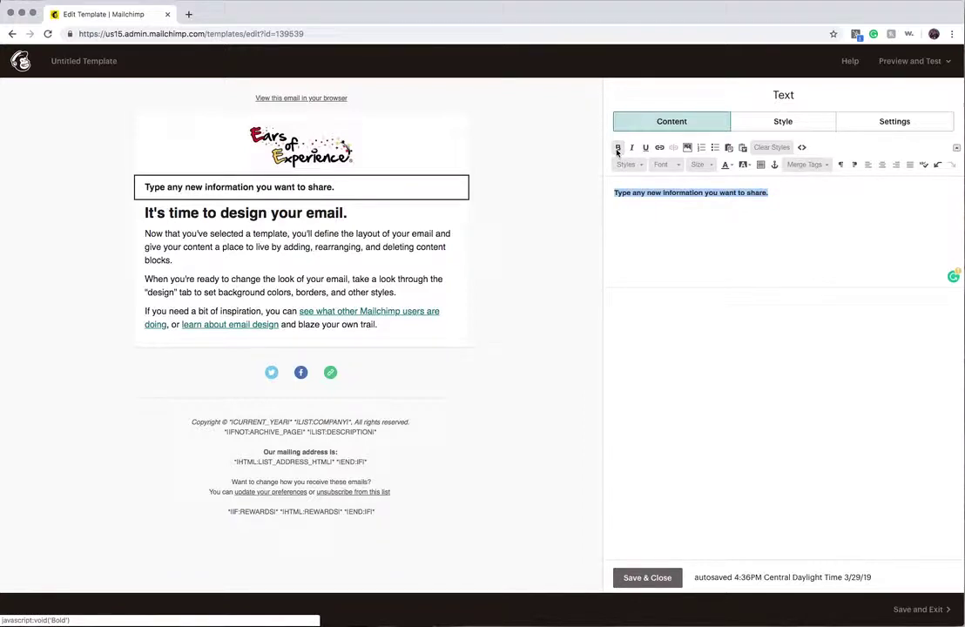
left_click(617, 148)
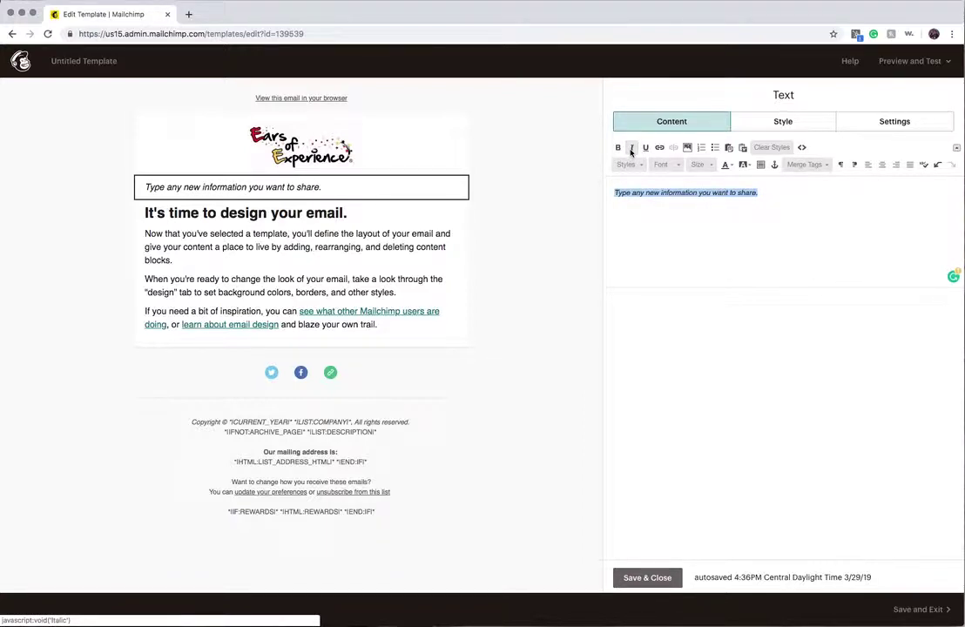
left_click(645, 148)
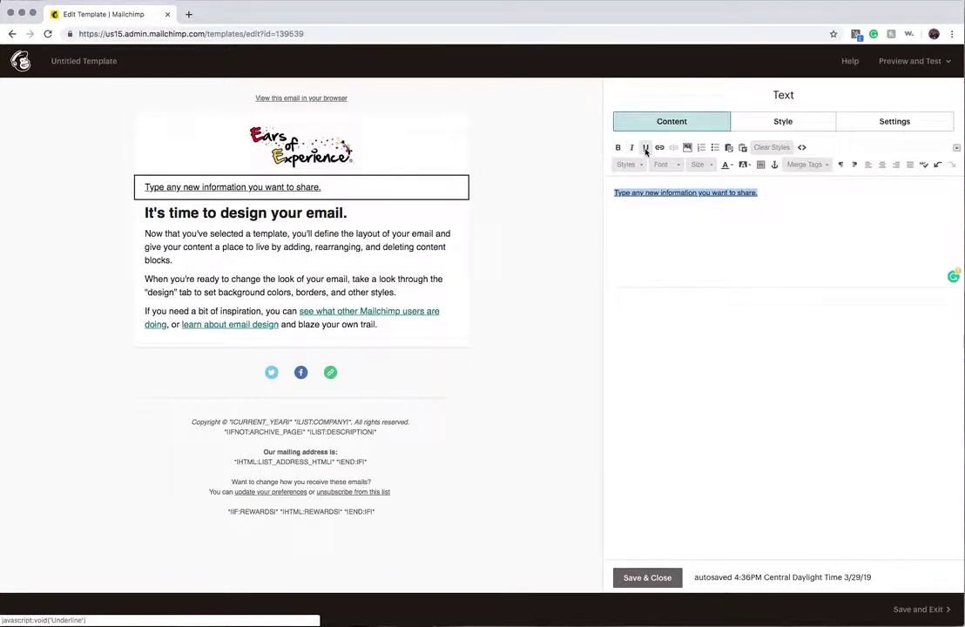
left_click(645, 148)
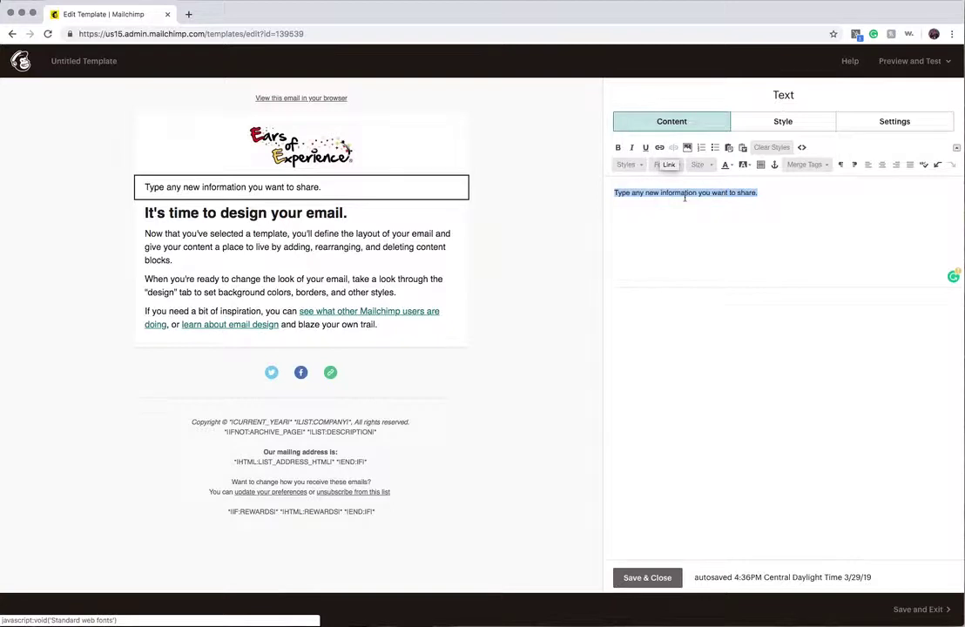
left_click(660, 148)
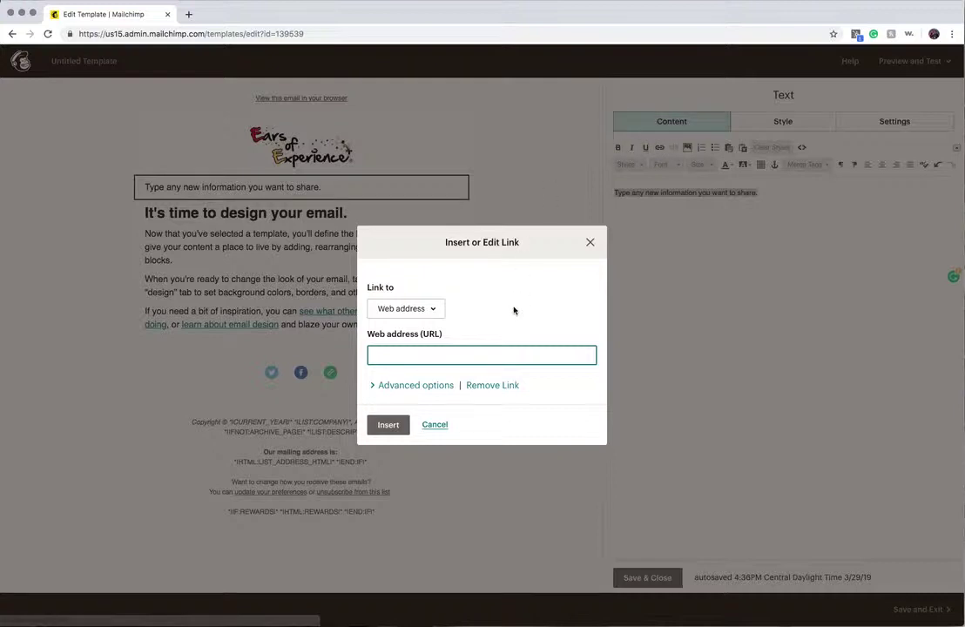
left_click(435, 310)
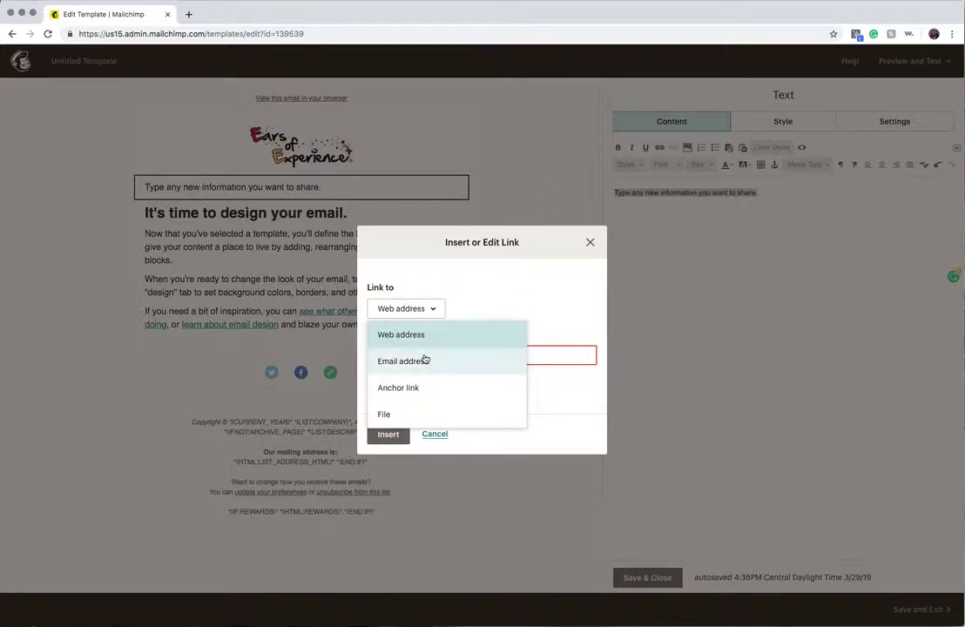
left_click(502, 290)
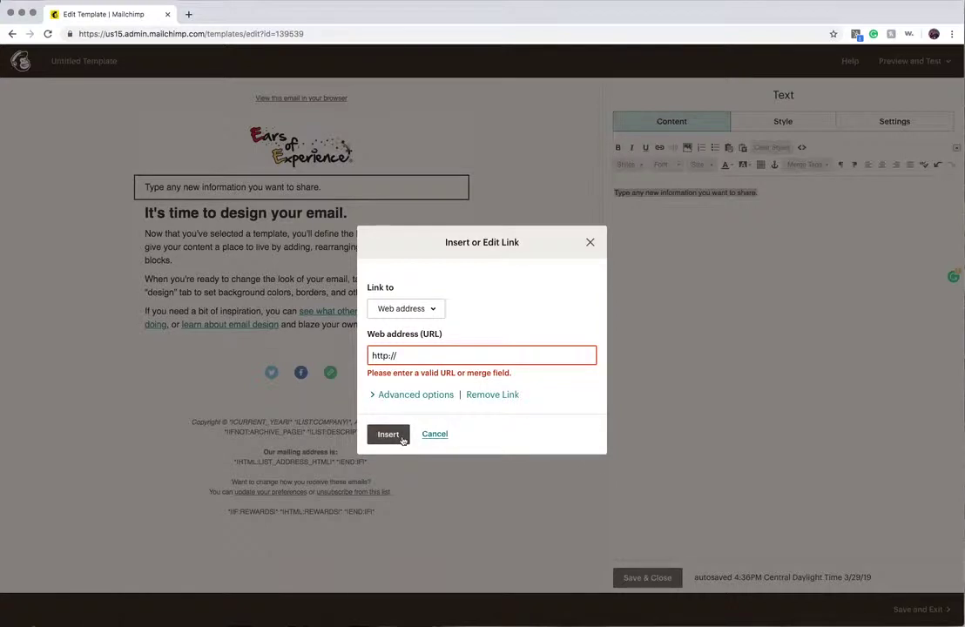
left_click(437, 435)
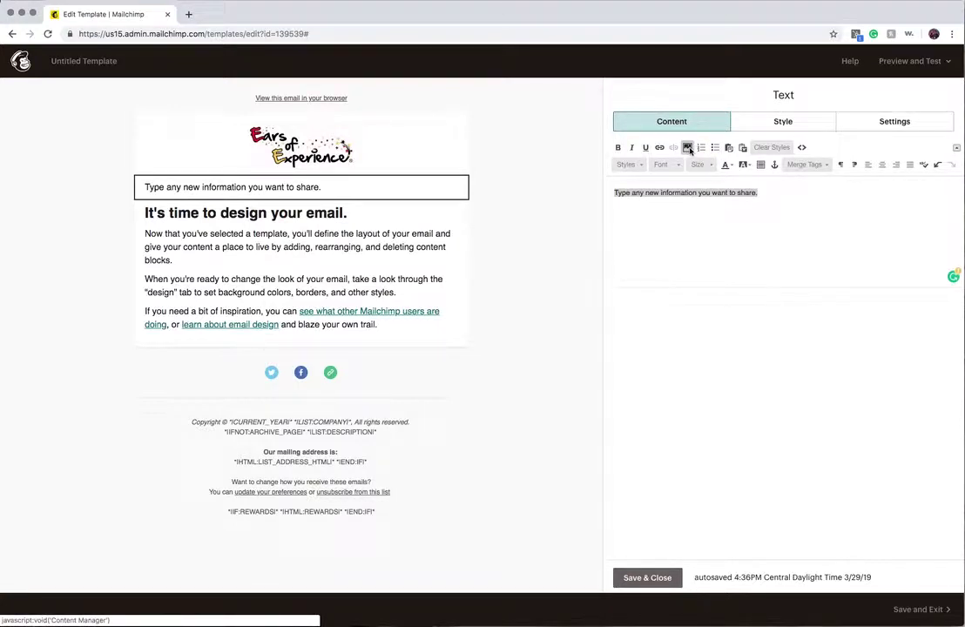
Step: Set the selected sentence's font size to 24 and its text color to red
left_click(639, 166)
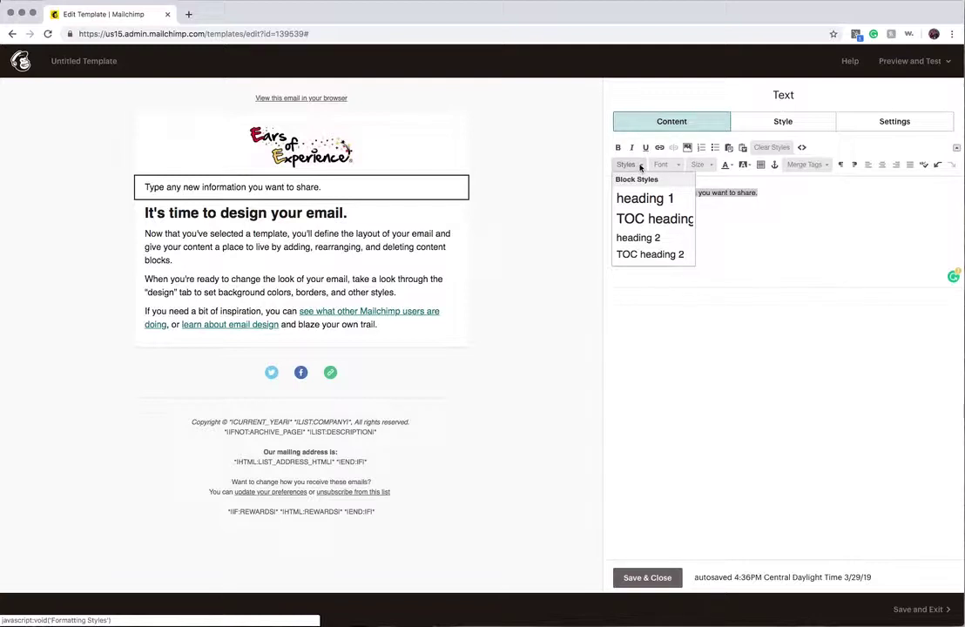
left_click(668, 164)
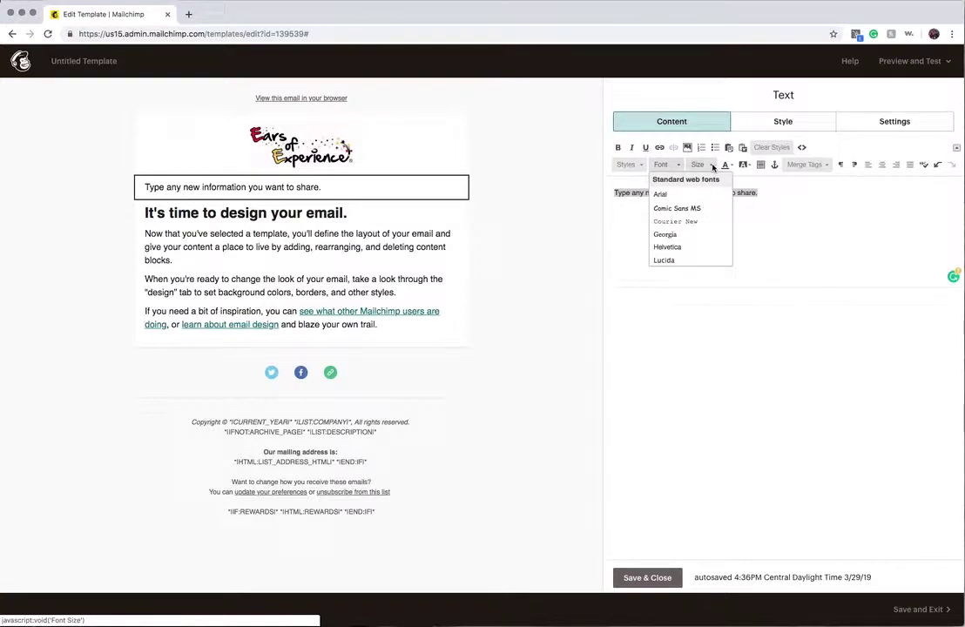
left_click(699, 165)
left_click(709, 247)
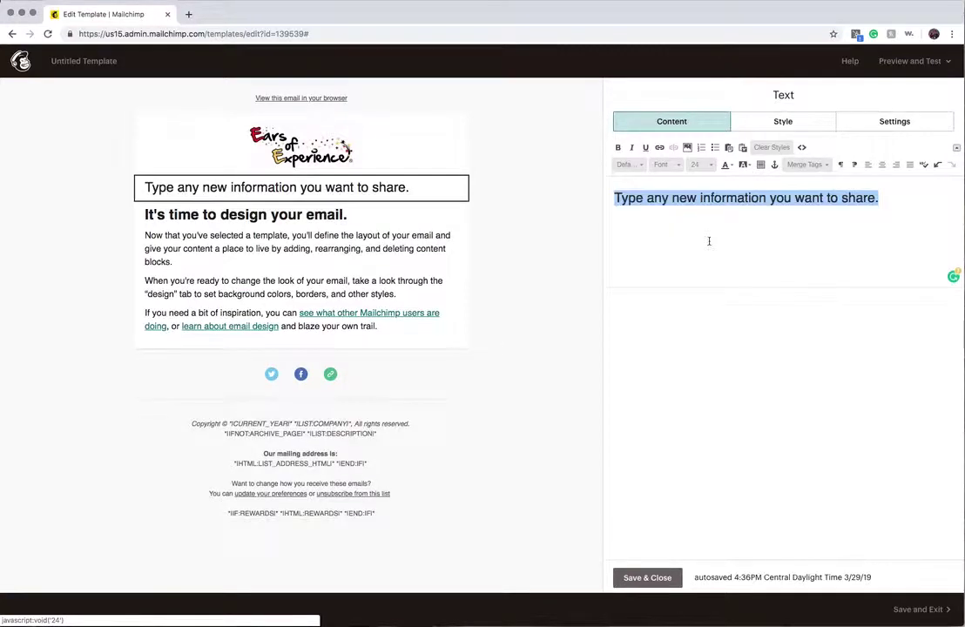
left_click(730, 165)
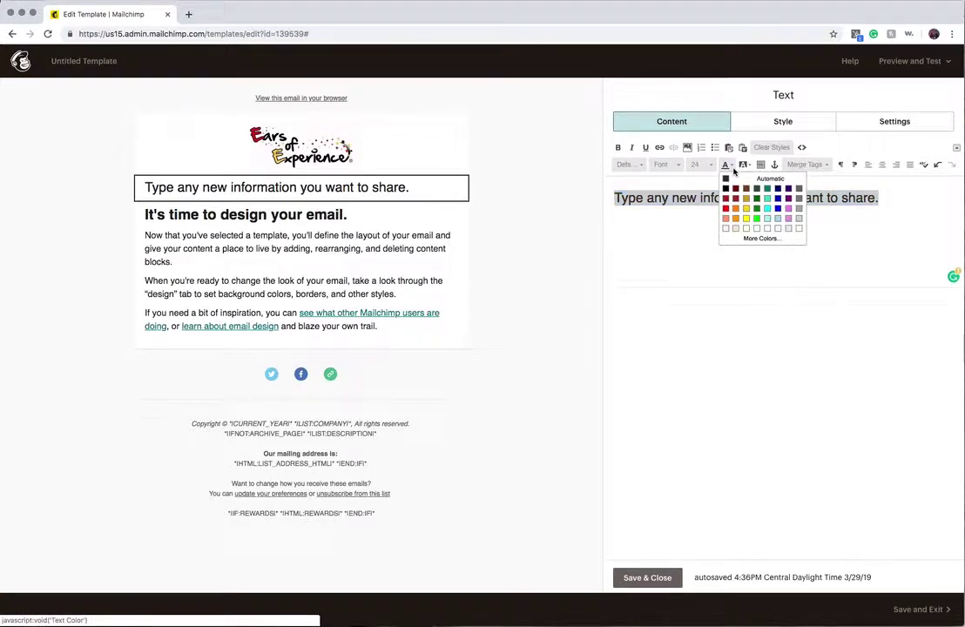
left_click(725, 208)
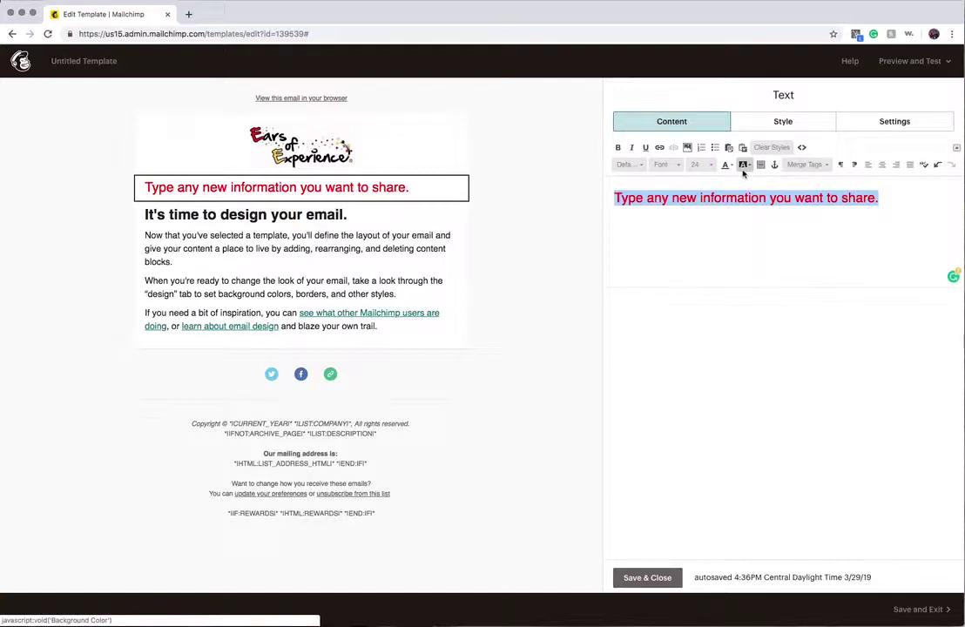
Step: Center-align the red sentence in the text block
left_click(881, 165)
left_click(910, 165)
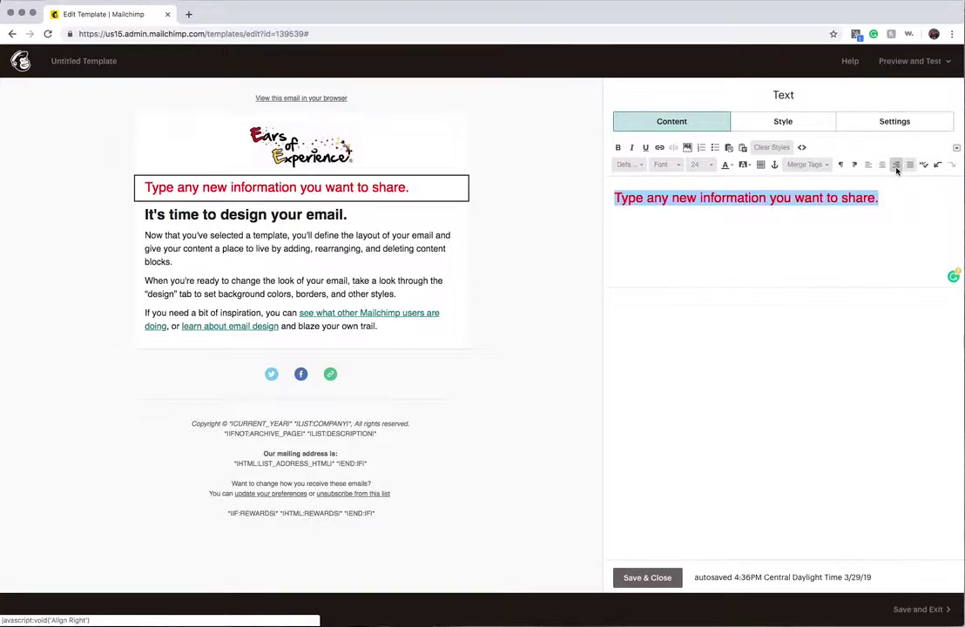
left_click(896, 164)
left_click(882, 164)
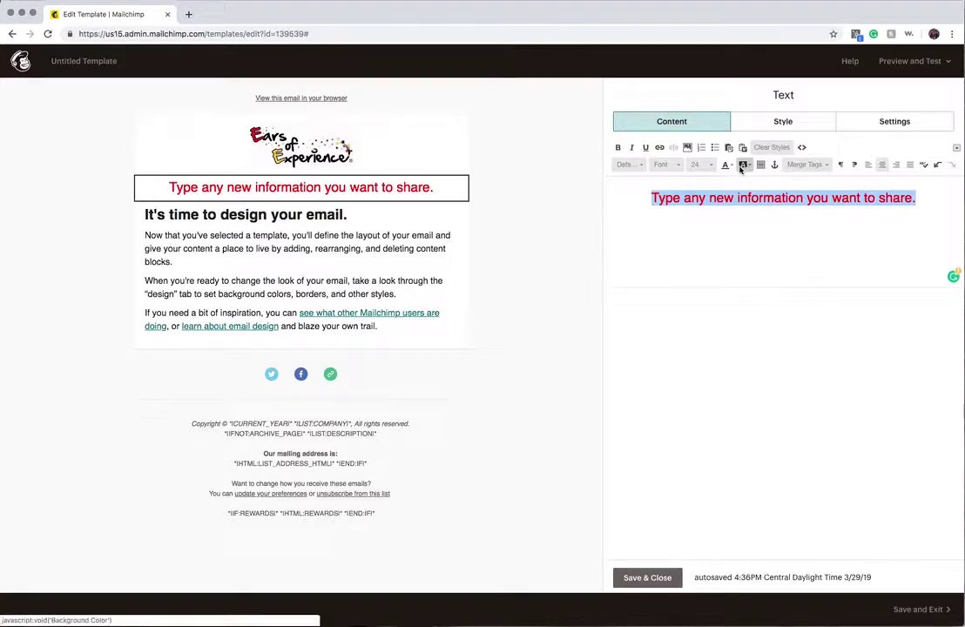
Step: Check the text block's style options and number-of-columns choices, and save and close the block
left_click(794, 123)
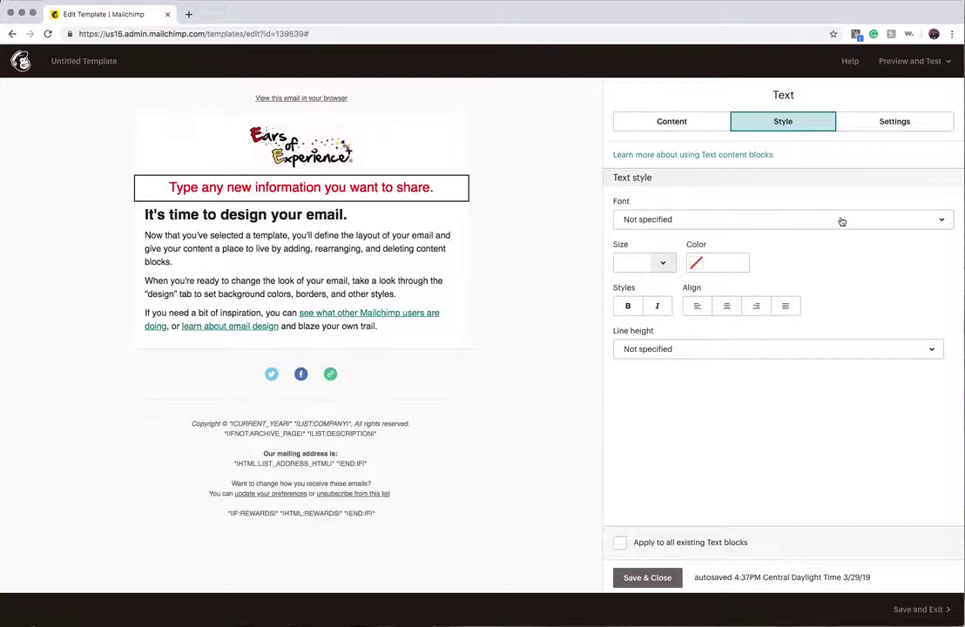
left_click(876, 123)
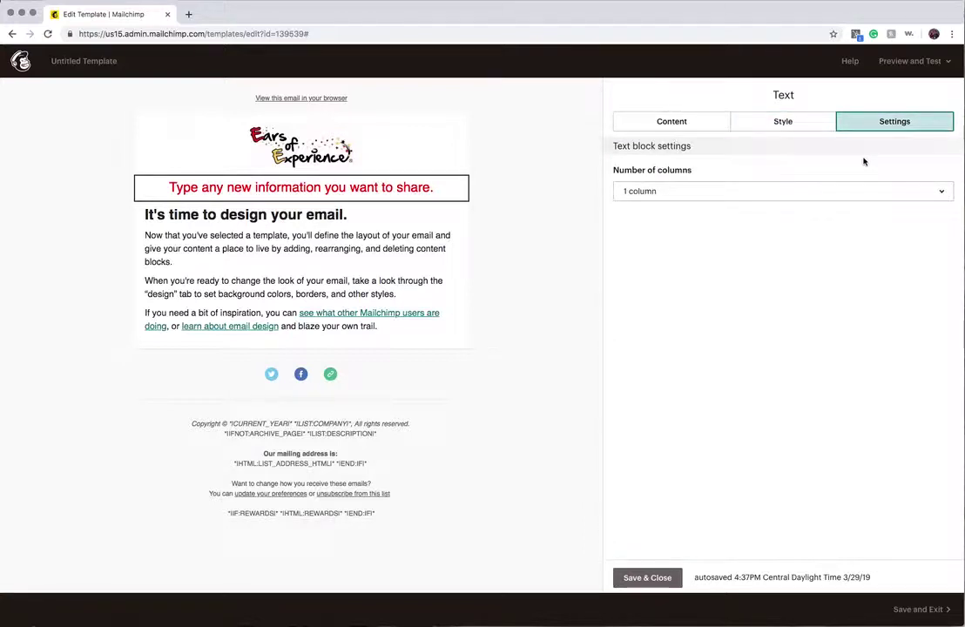
left_click(821, 194)
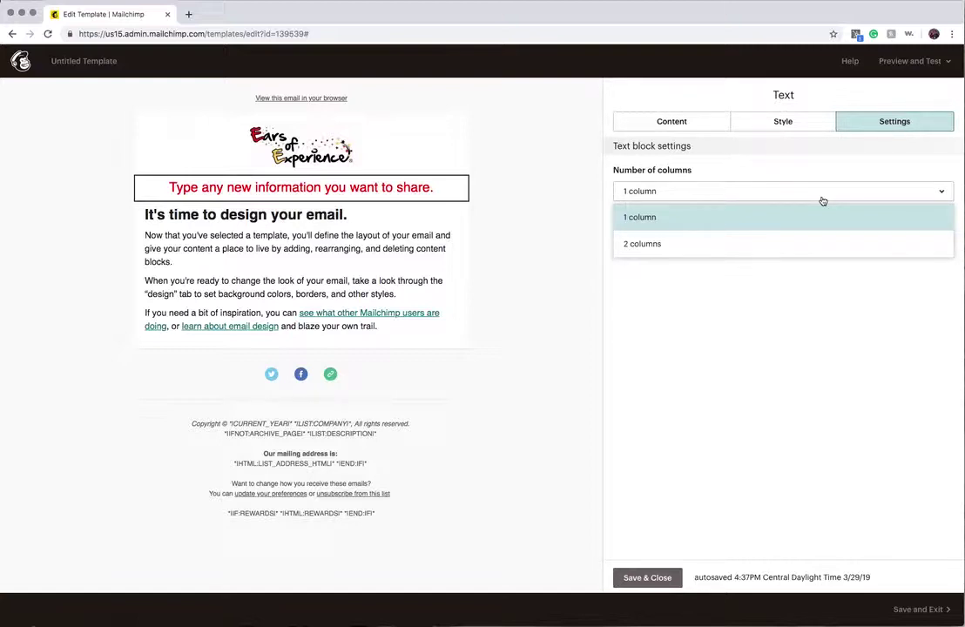
left_click(700, 123)
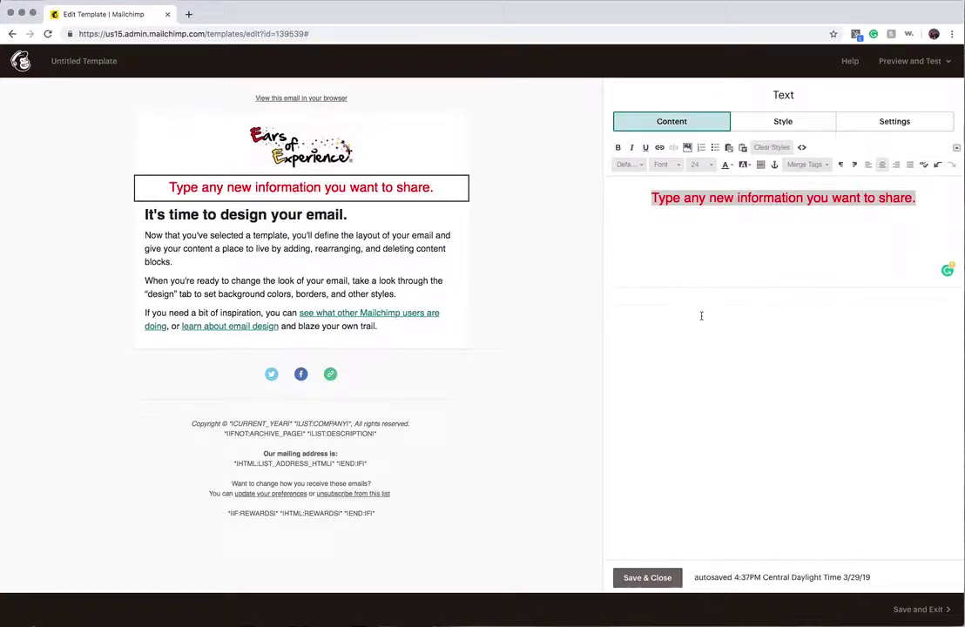
left_click(647, 578)
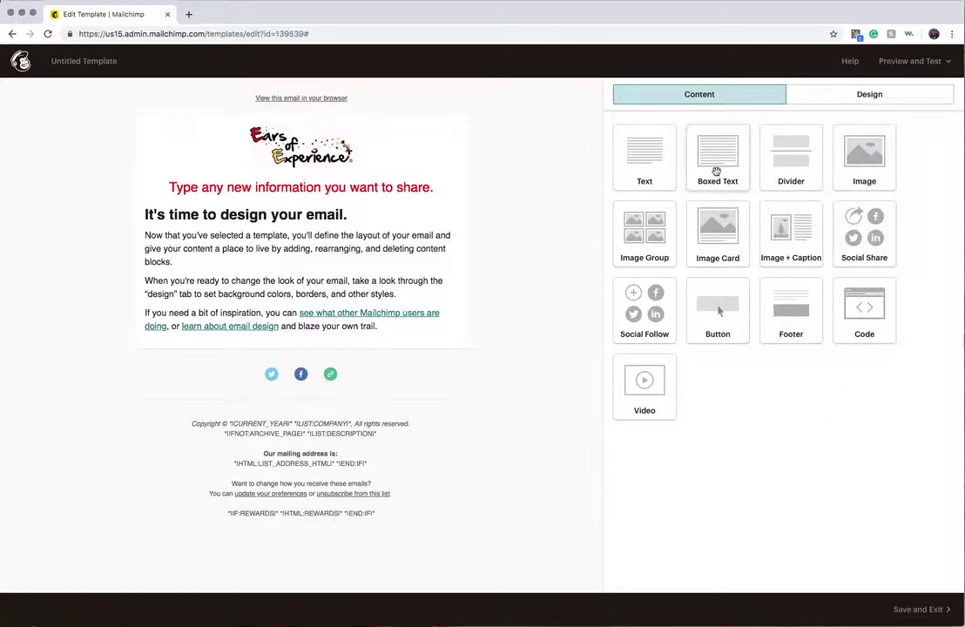
Step: Add a Boxed Text block directly below the red sentence, above the main heading
left_click_drag(715, 172, 336, 212)
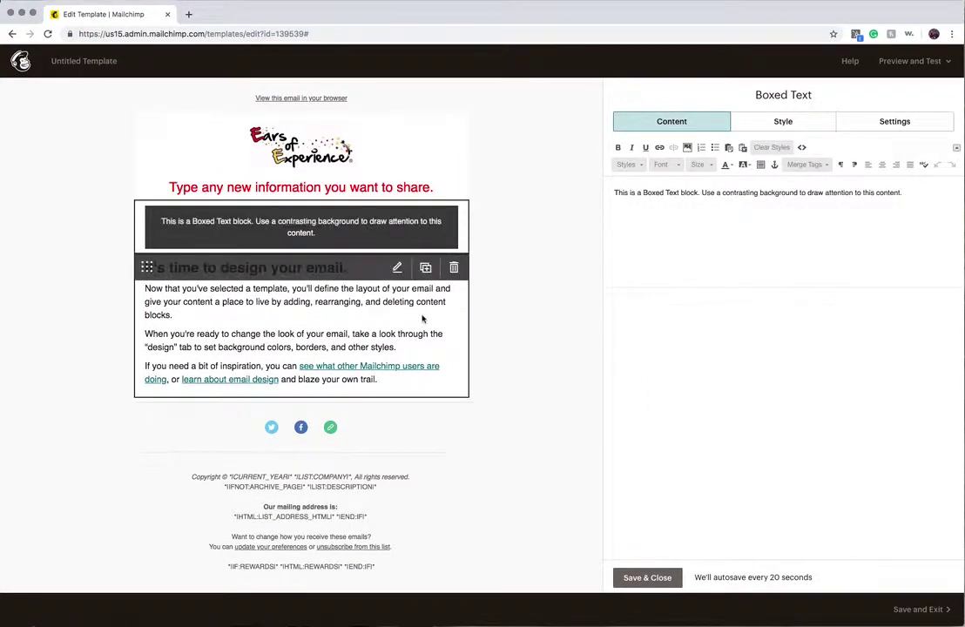
mouse_move(416, 456)
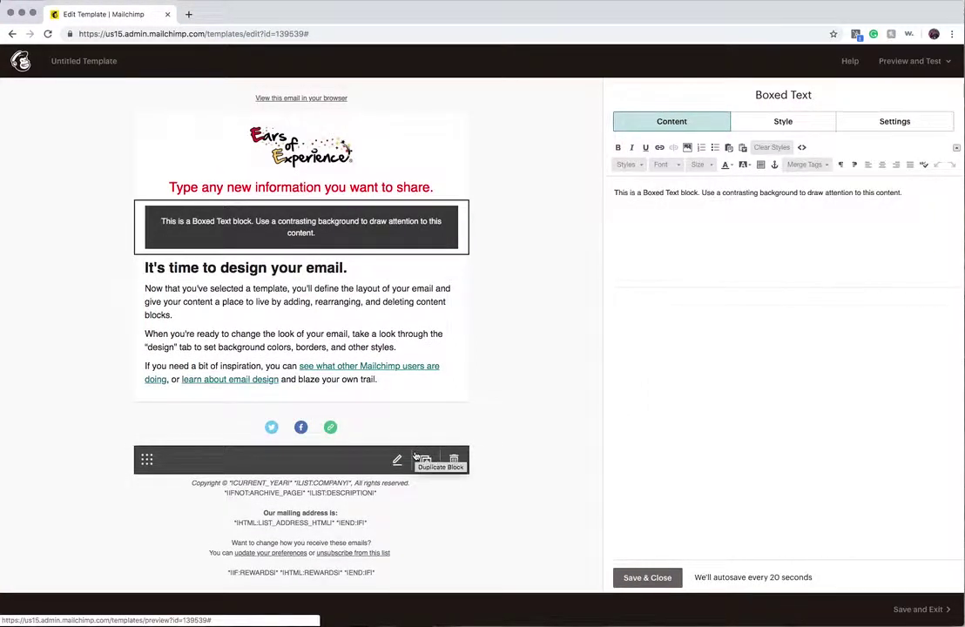
mouse_move(400, 187)
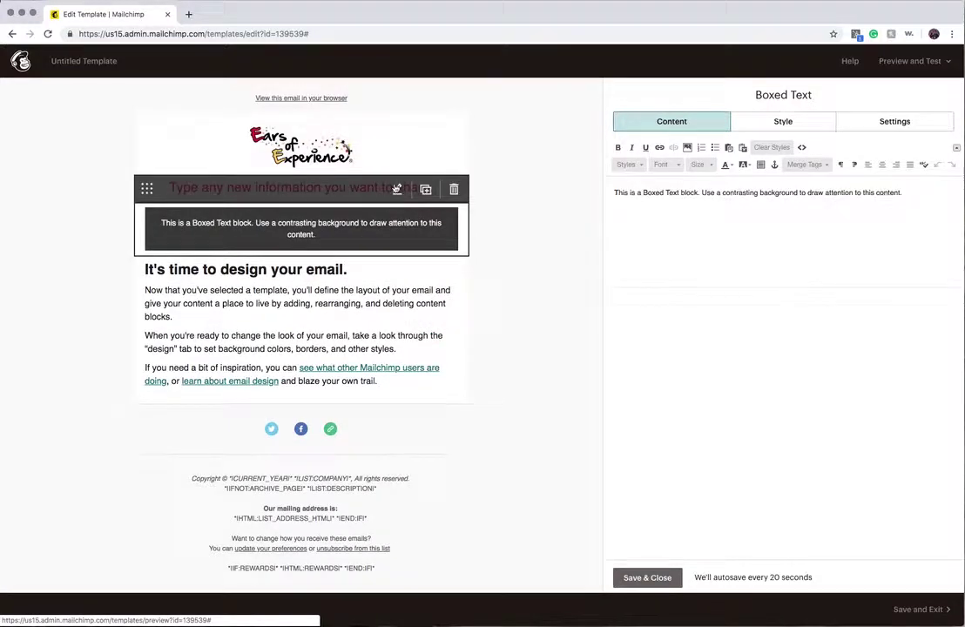
Step: Save and close the Boxed Text block, and add a Divider block directly below it, above the main heading
mouse_move(335, 227)
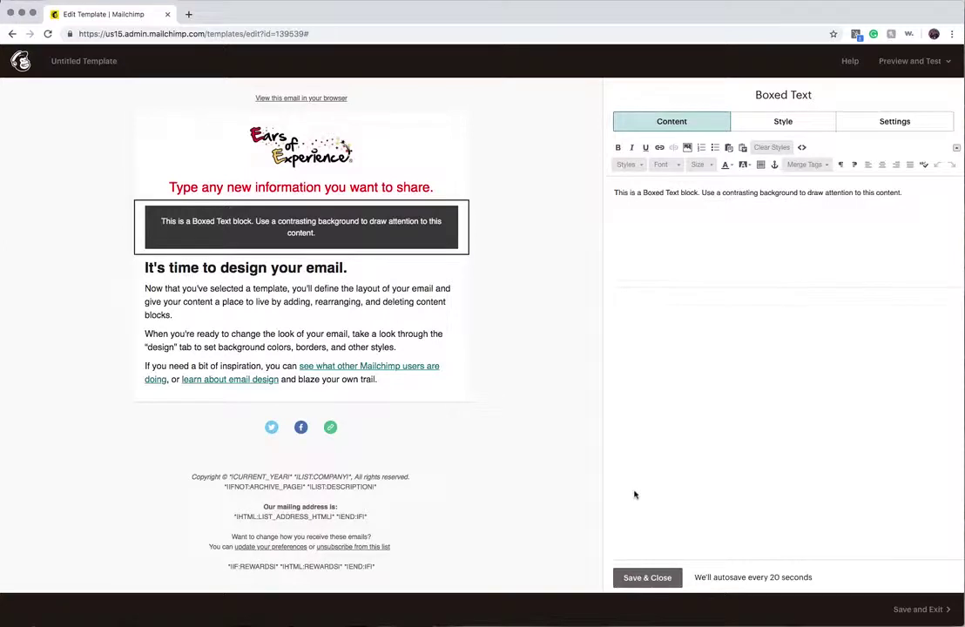
left_click(646, 577)
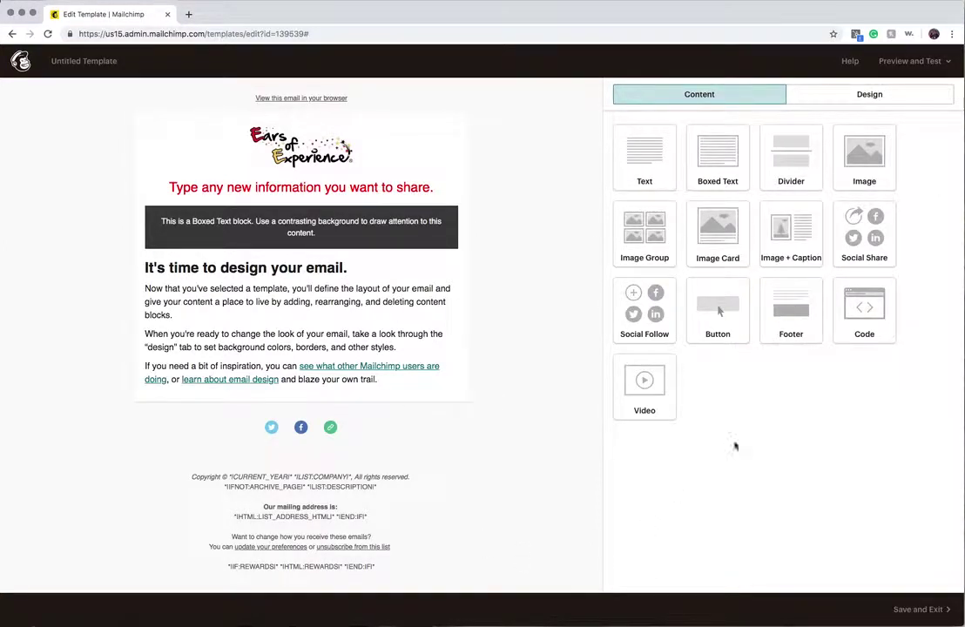
left_click_drag(792, 152, 424, 250)
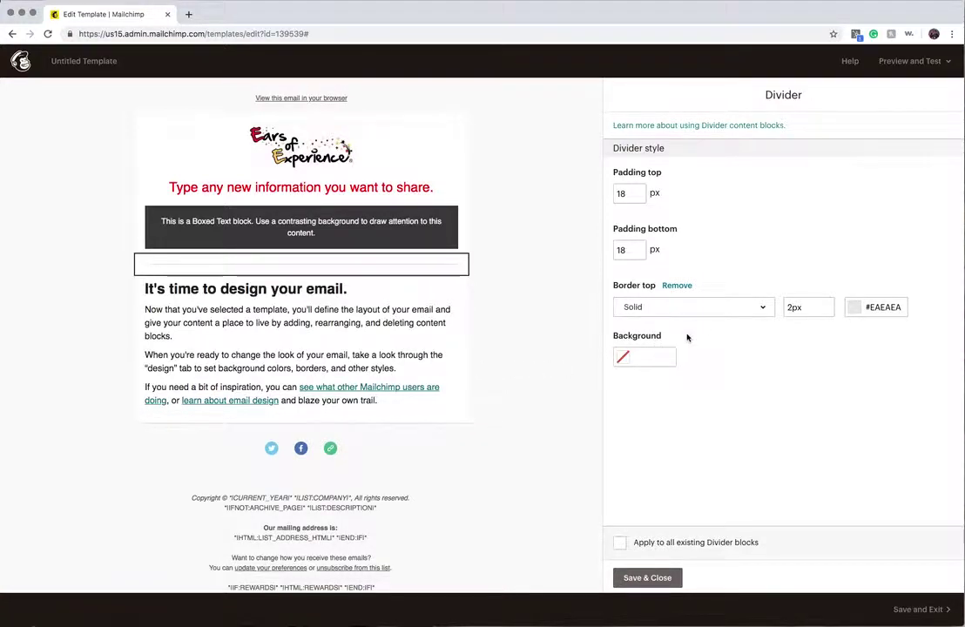
Step: Set the divider's top border to a Solid line 10px thick
left_click(700, 306)
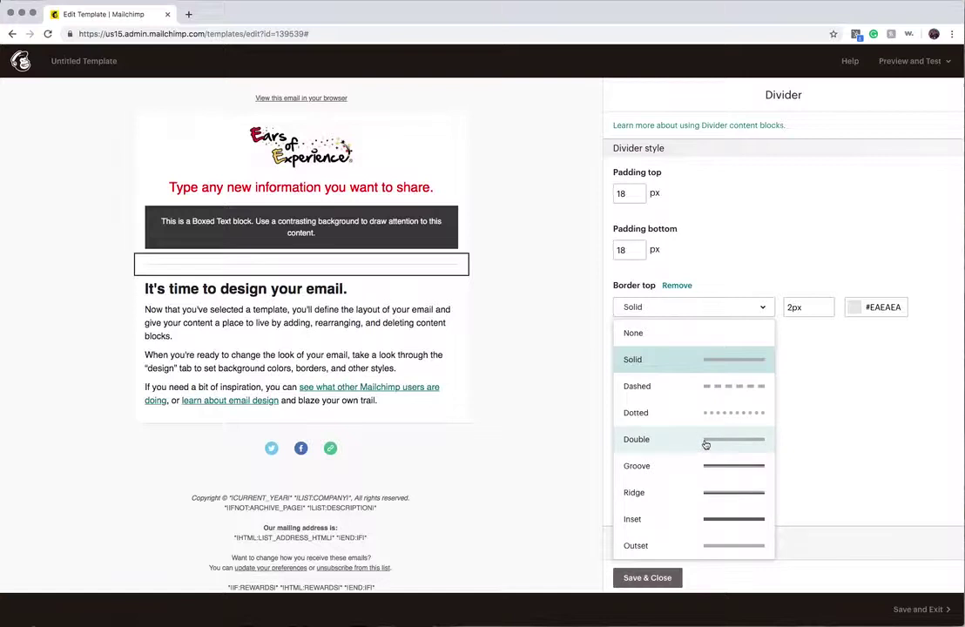
left_click(711, 362)
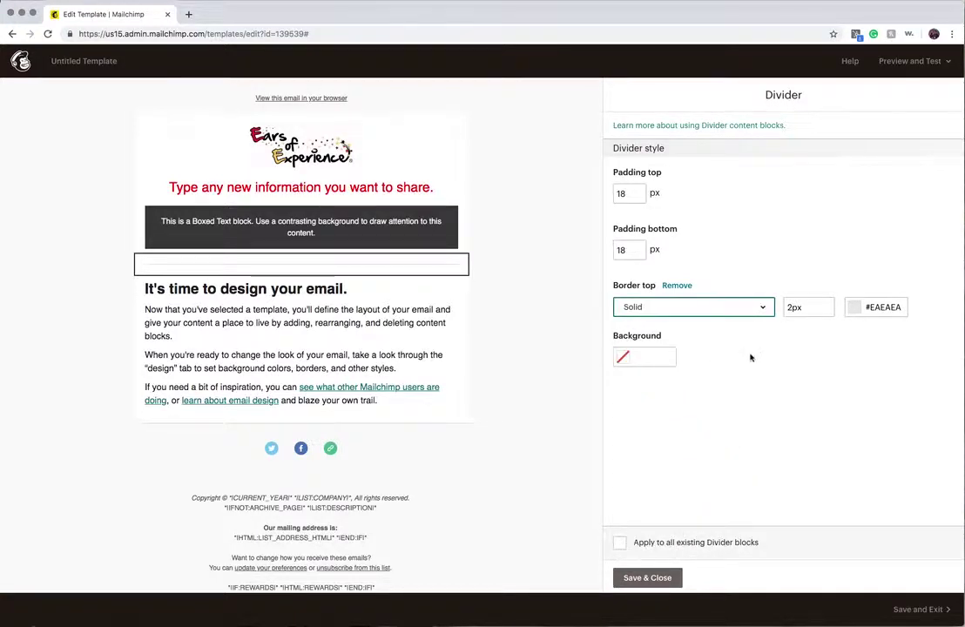
double_click(796, 307)
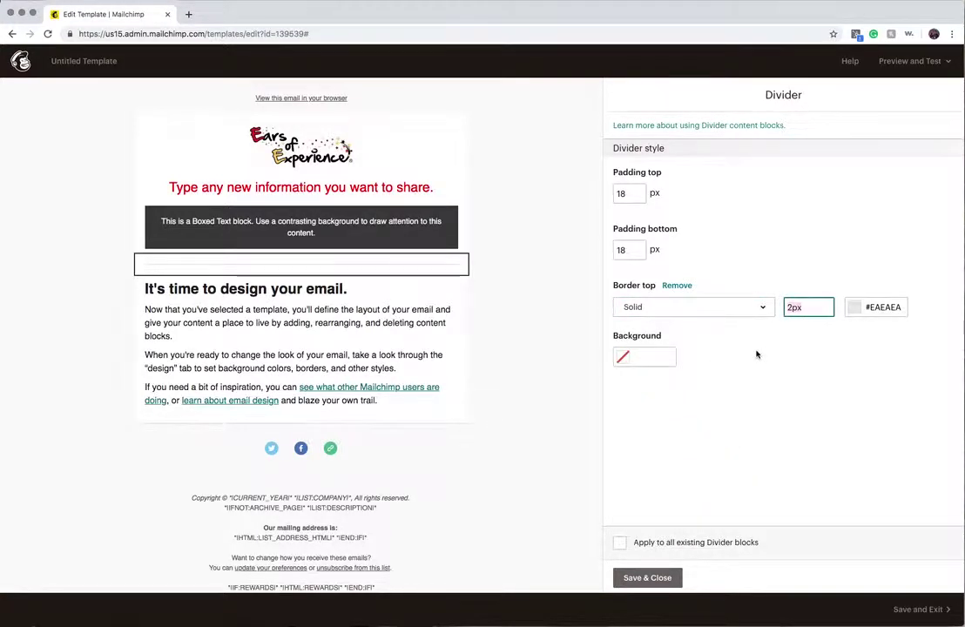
type("10")
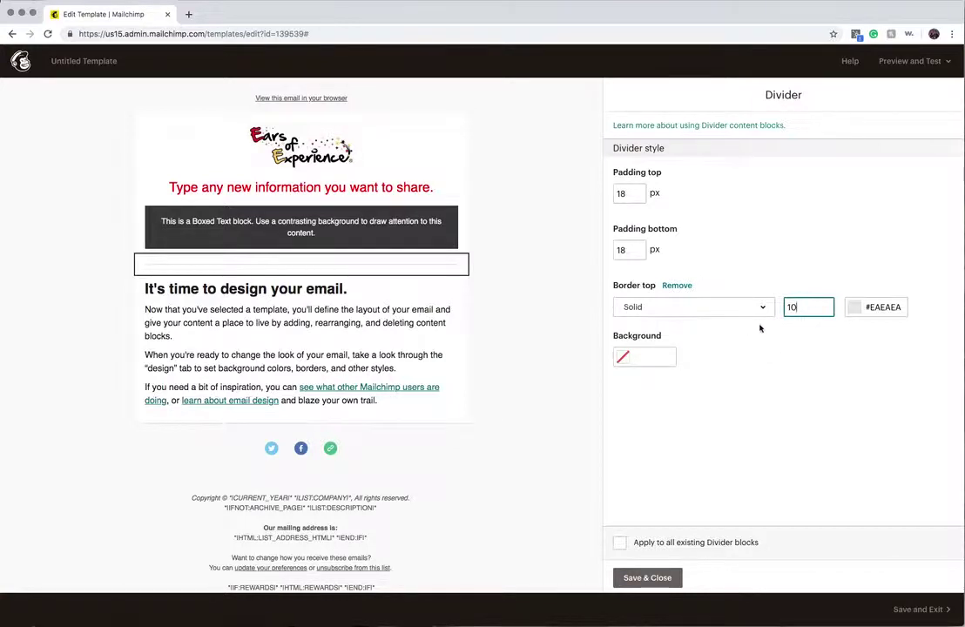
type("px")
Step: Change the divider's top border color to blue #0928c2
left_click(875, 308)
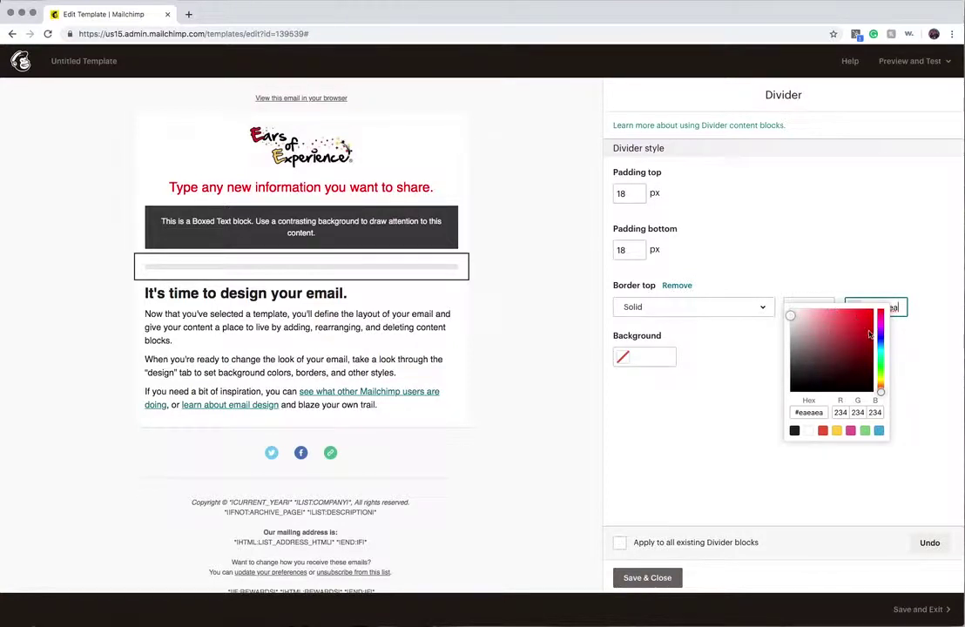
left_click(868, 331)
left_click(881, 340)
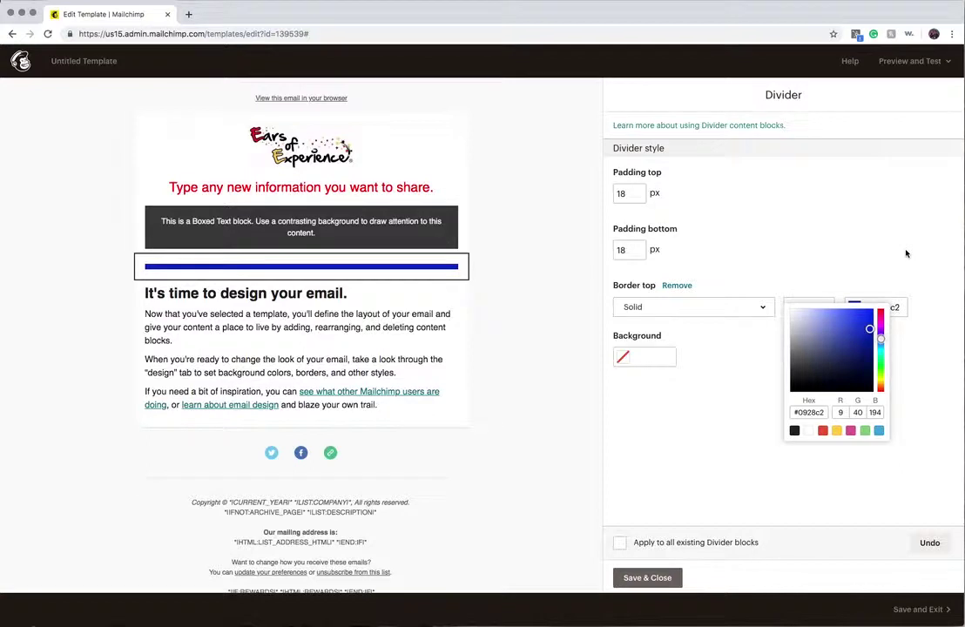
left_click(704, 351)
Step: Give the divider a near-black background, #171718, and save and close the block
left_click(623, 357)
left_click(622, 417)
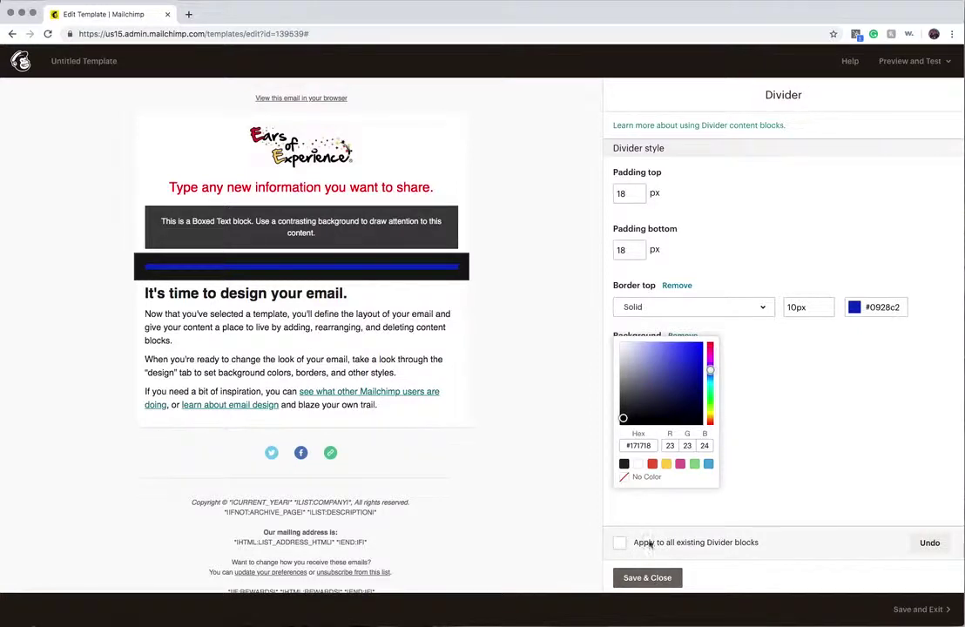
left_click(660, 515)
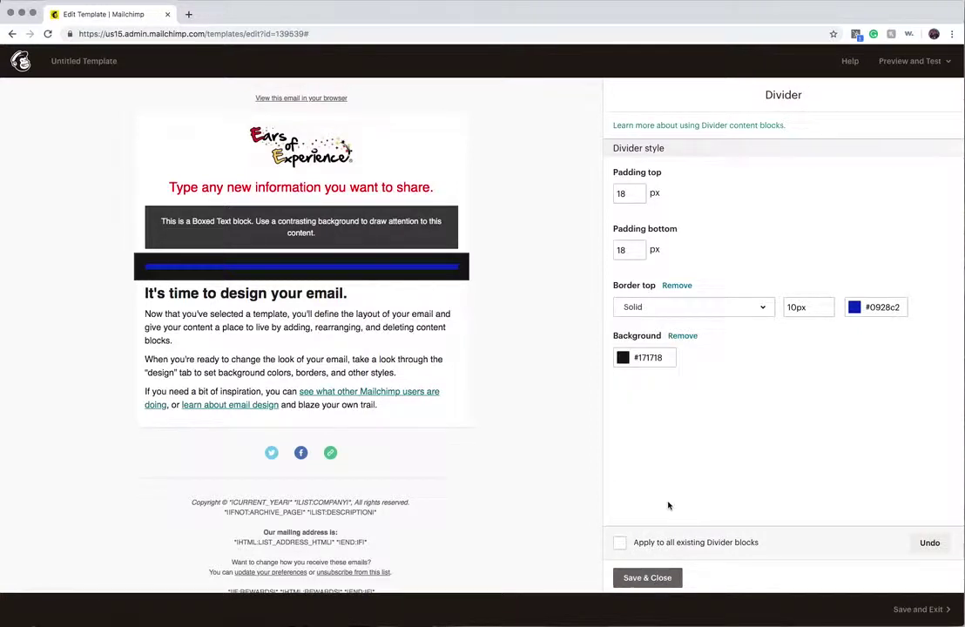
left_click(665, 577)
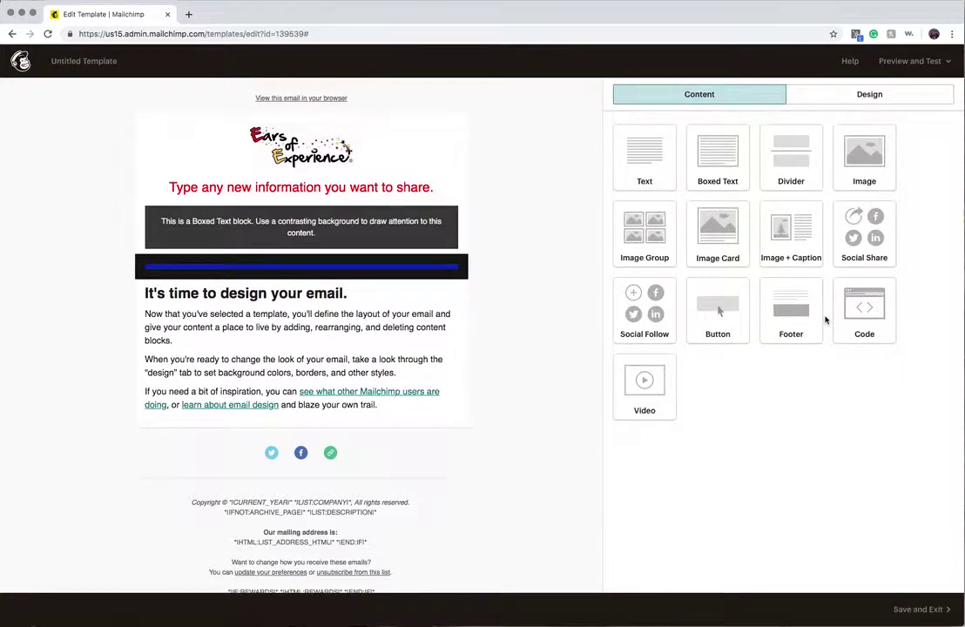
Step: Add an Image block directly below the divider and insert the existing photo of the man with the tiger mascot from My Files
left_click_drag(854, 163, 437, 283)
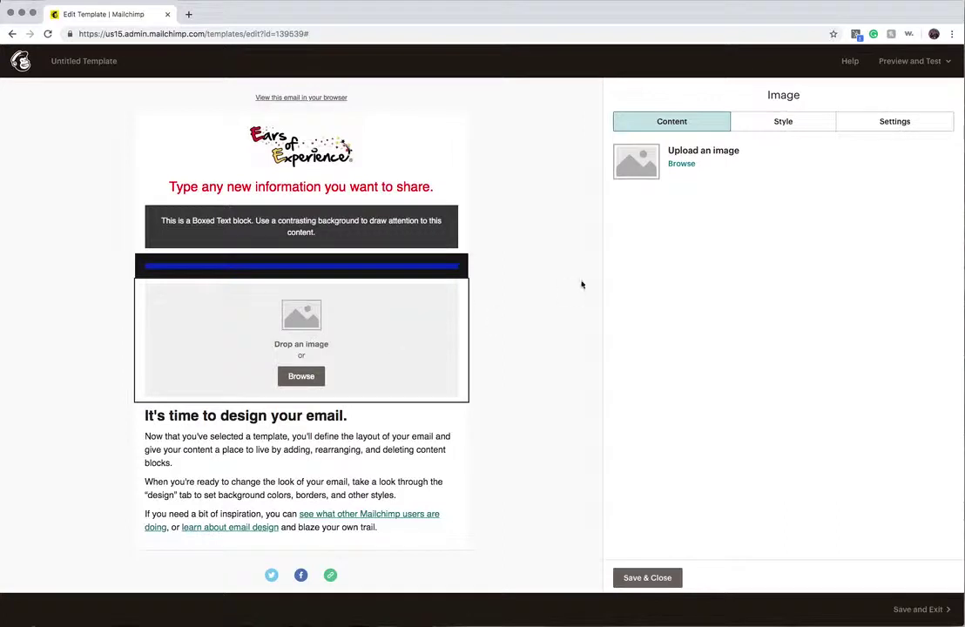
left_click(680, 163)
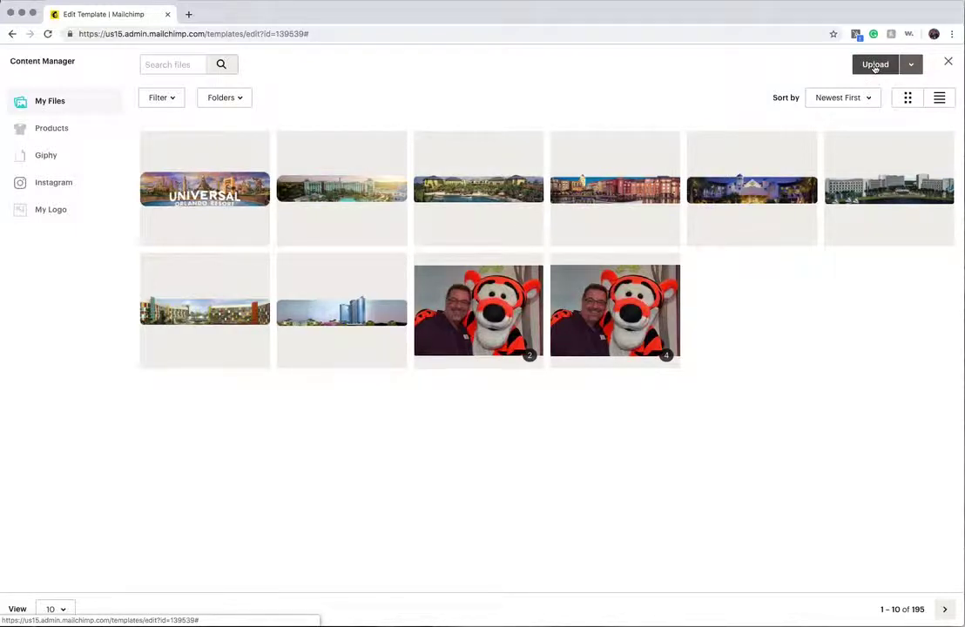
left_click(875, 64)
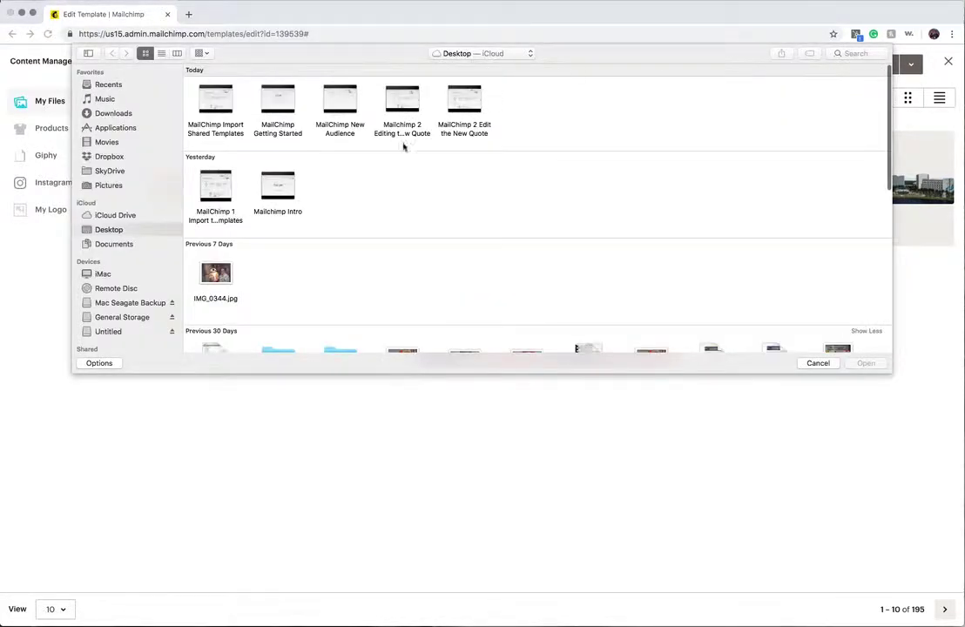
left_click(819, 363)
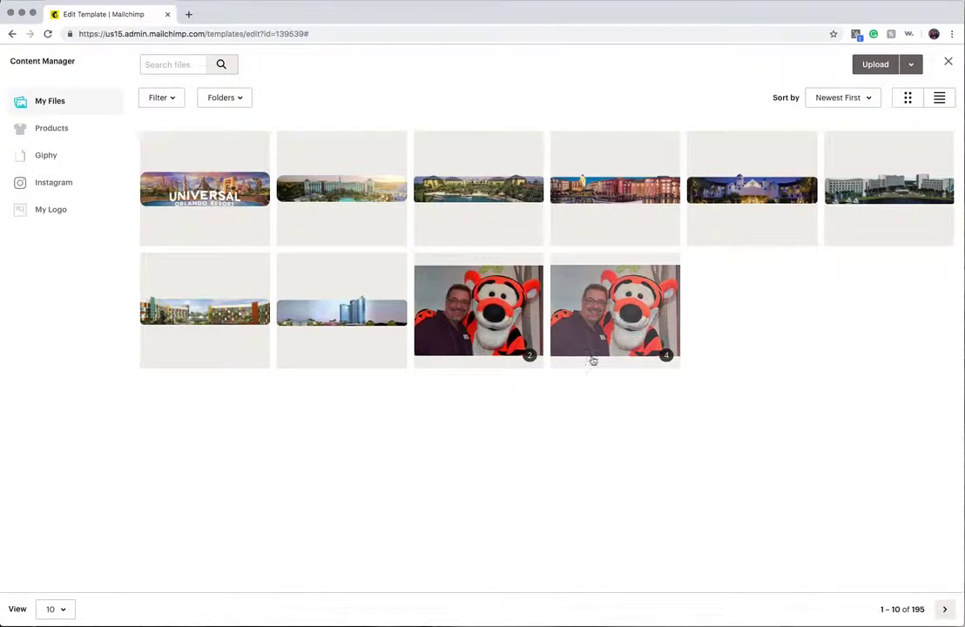
left_click(592, 357)
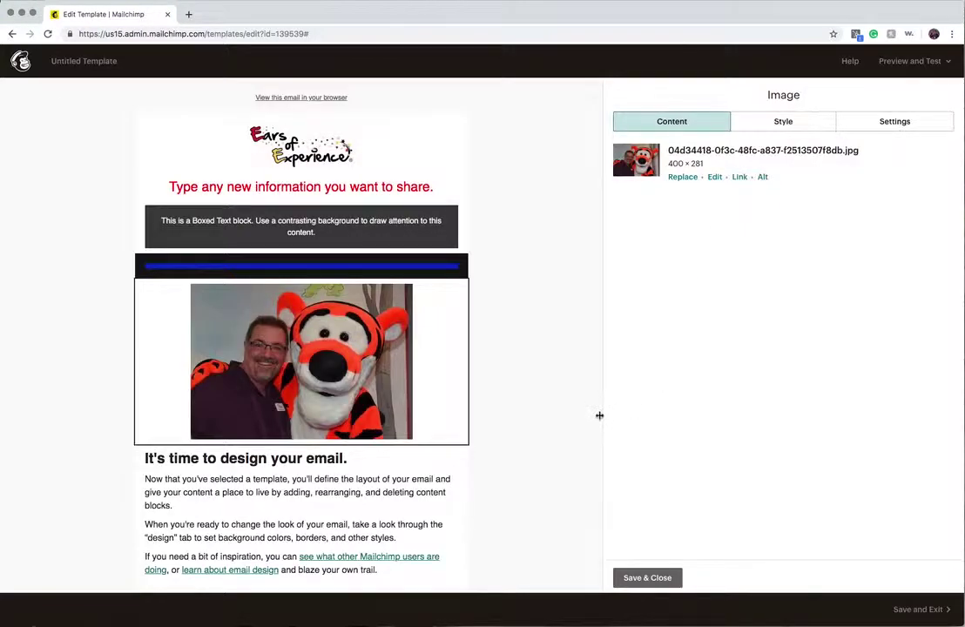
Step: Try the Square, 4:3 and 16:9 crops on the inserted photo and close the image editor without saving
mouse_move(285, 338)
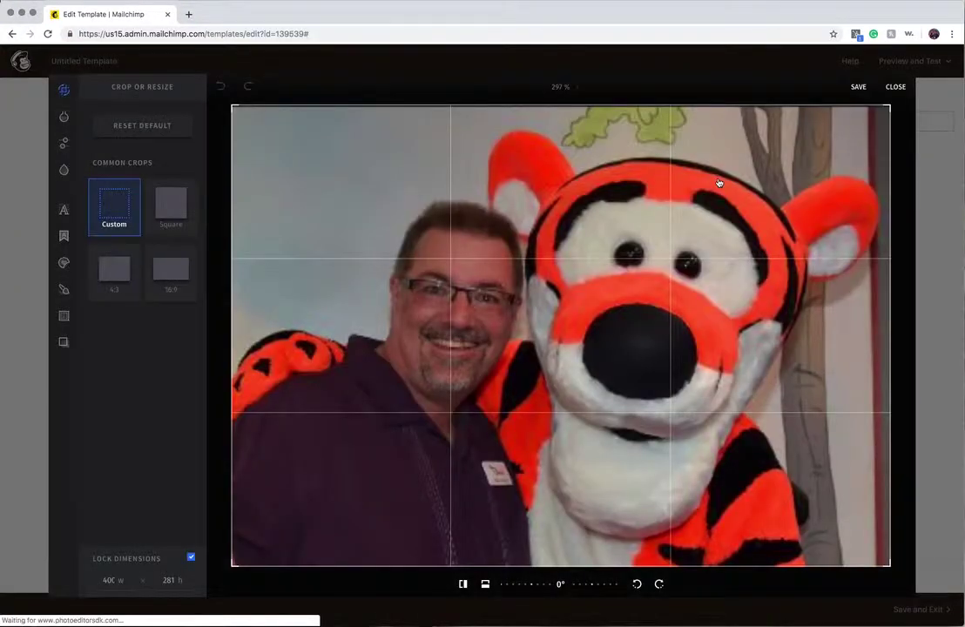
left_click(164, 201)
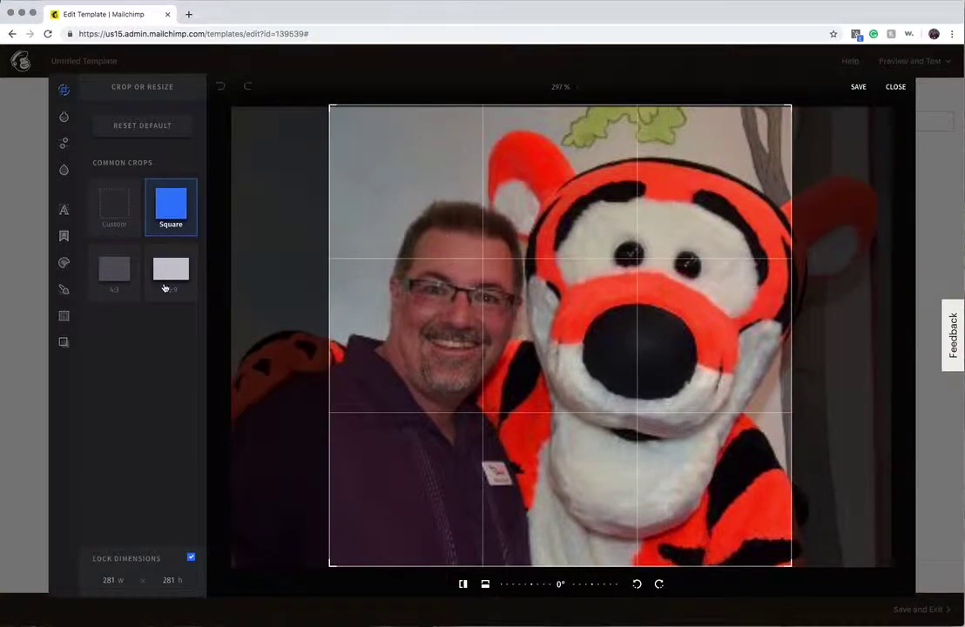
left_click(117, 282)
left_click(174, 276)
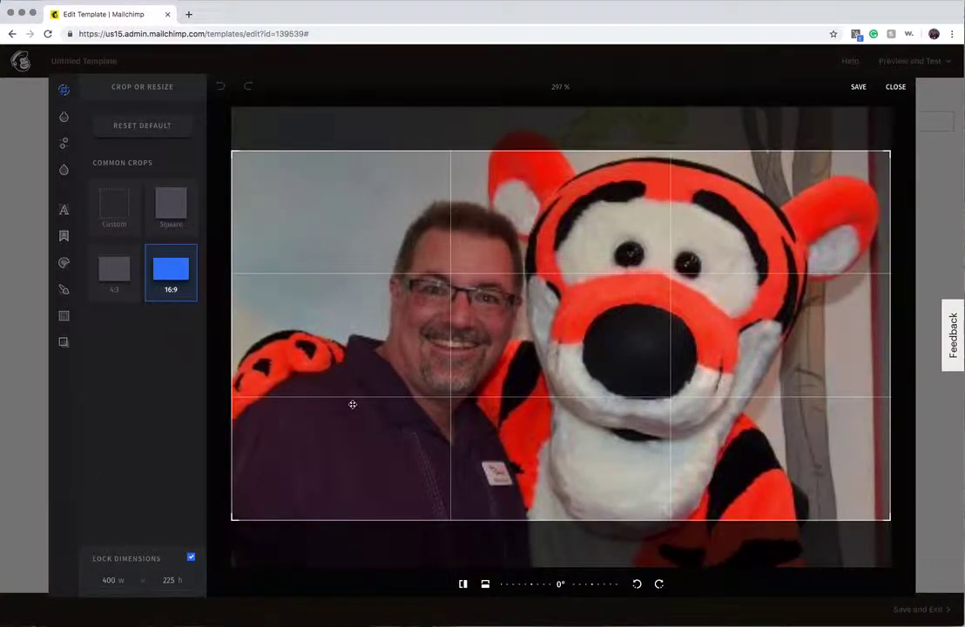
left_click(891, 88)
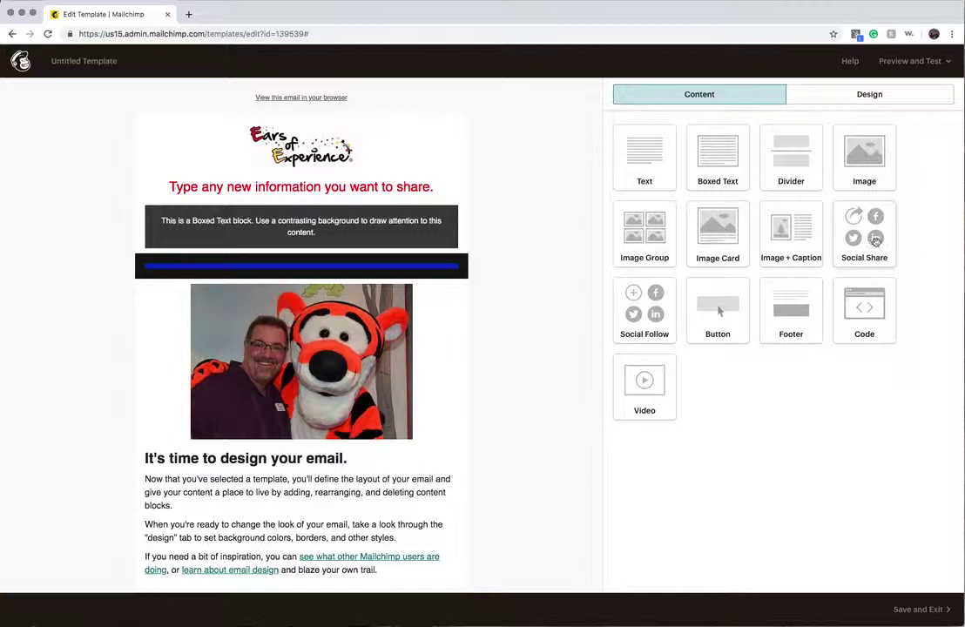
Step: Add a Social Share block between the photo and the main heading
left_click_drag(875, 240, 372, 452)
scroll(375, 452, "down", 2)
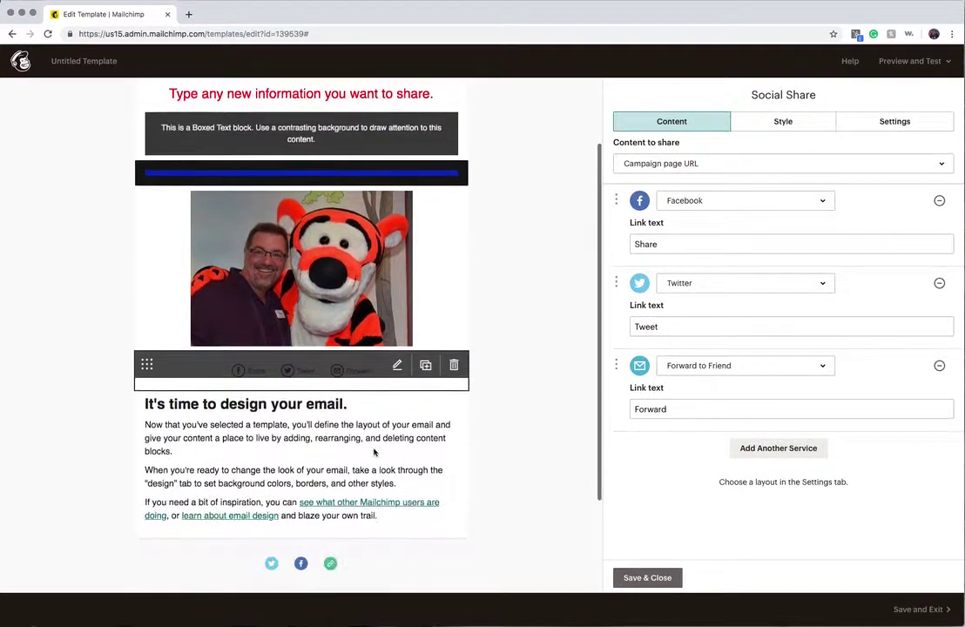
Step: Add a fourth service to the Social Share block, check the alternative services offered, and remove the added one
left_click(786, 450)
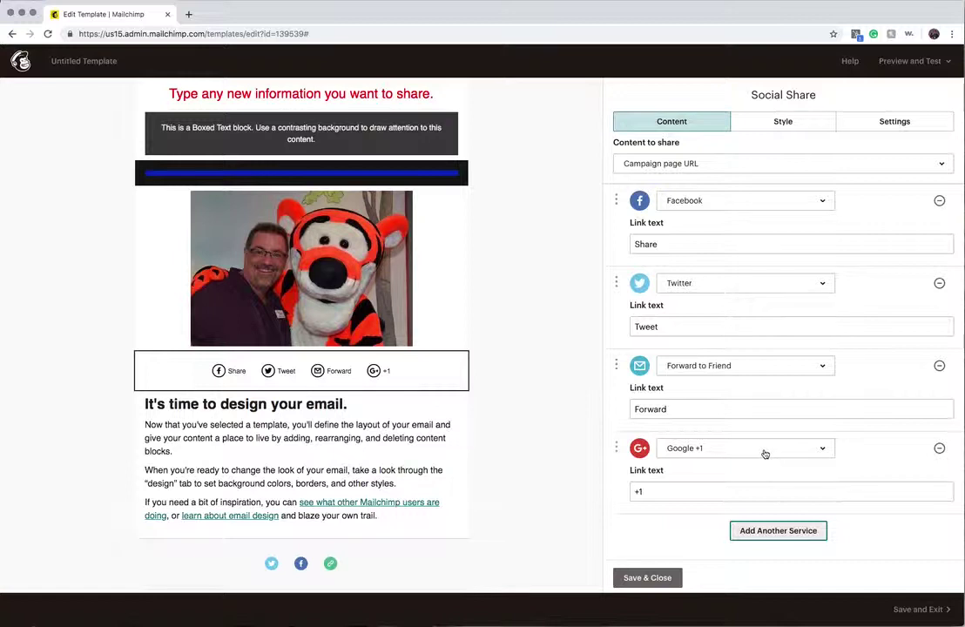
left_click(764, 450)
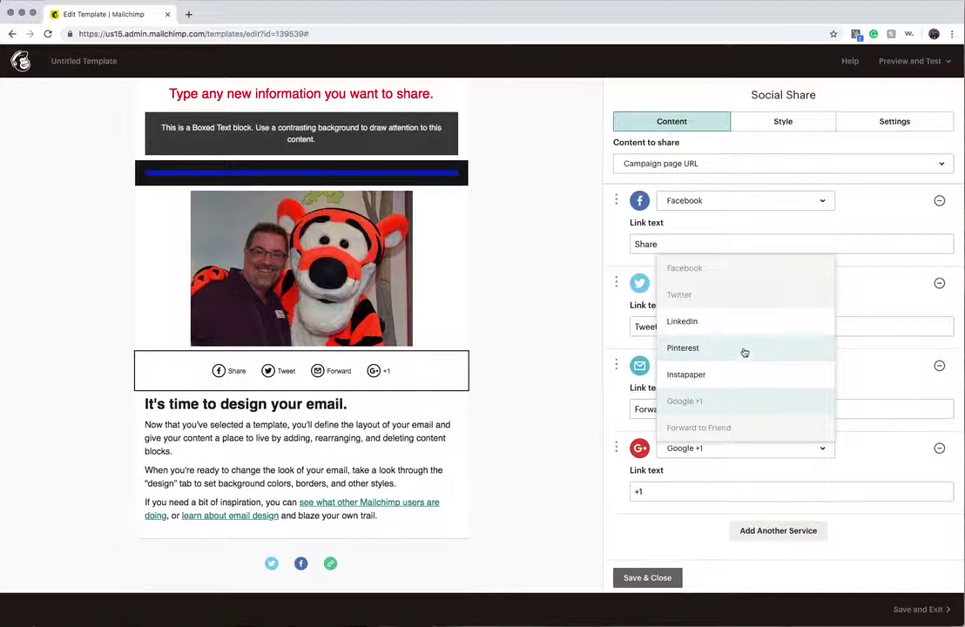
left_click(849, 461)
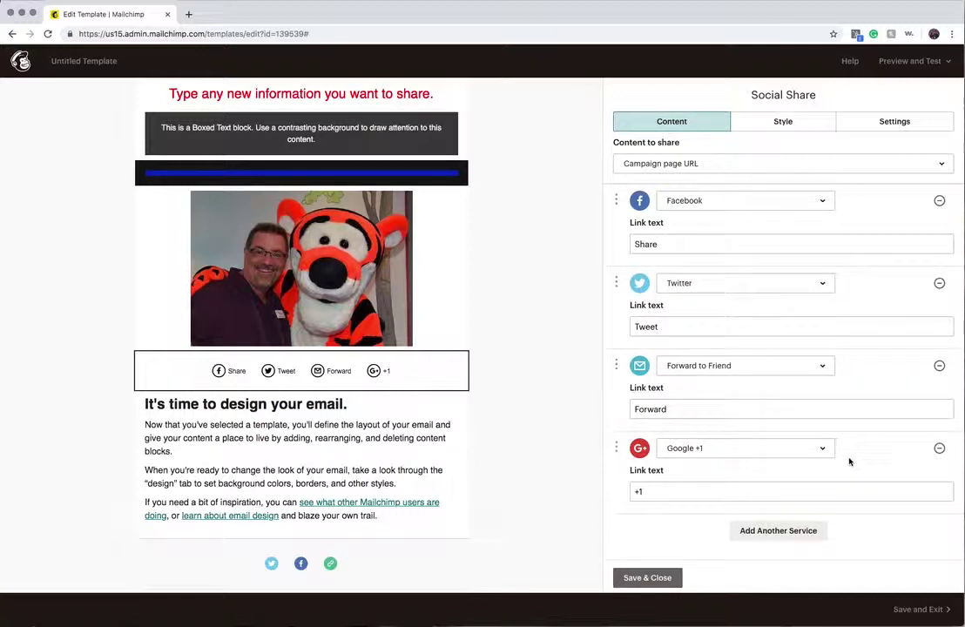
left_click(939, 450)
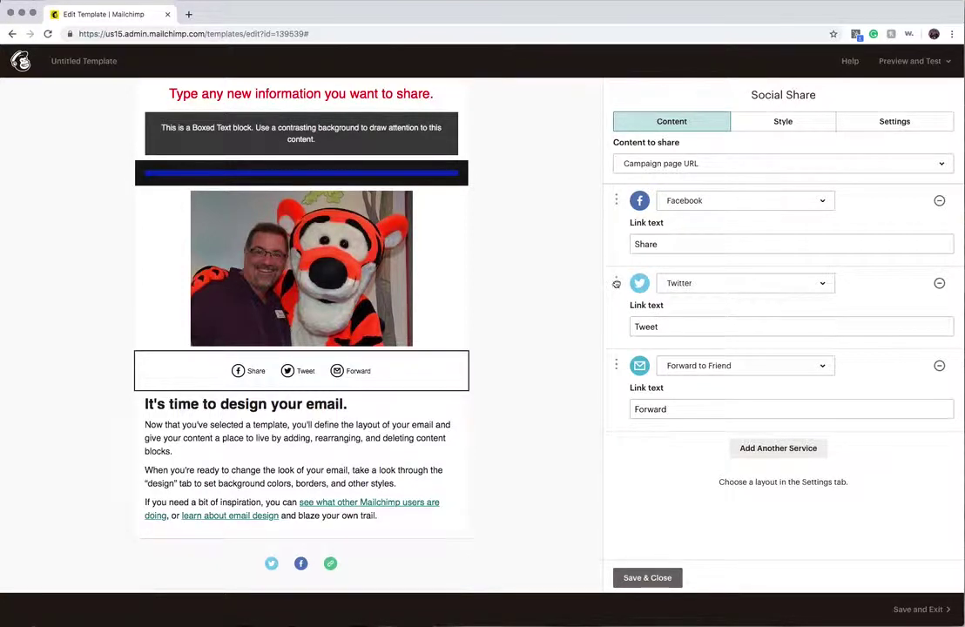
Step: Move Twitter below Forward to Friend in the Social Share block, and save and close it
left_click_drag(616, 281, 614, 397)
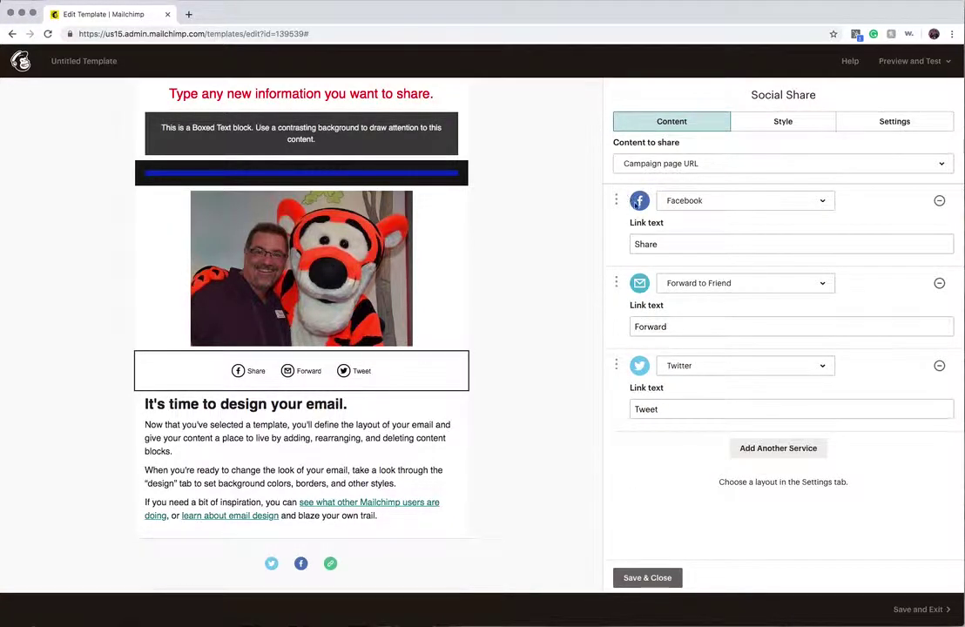
mouse_move(339, 377)
left_click(655, 577)
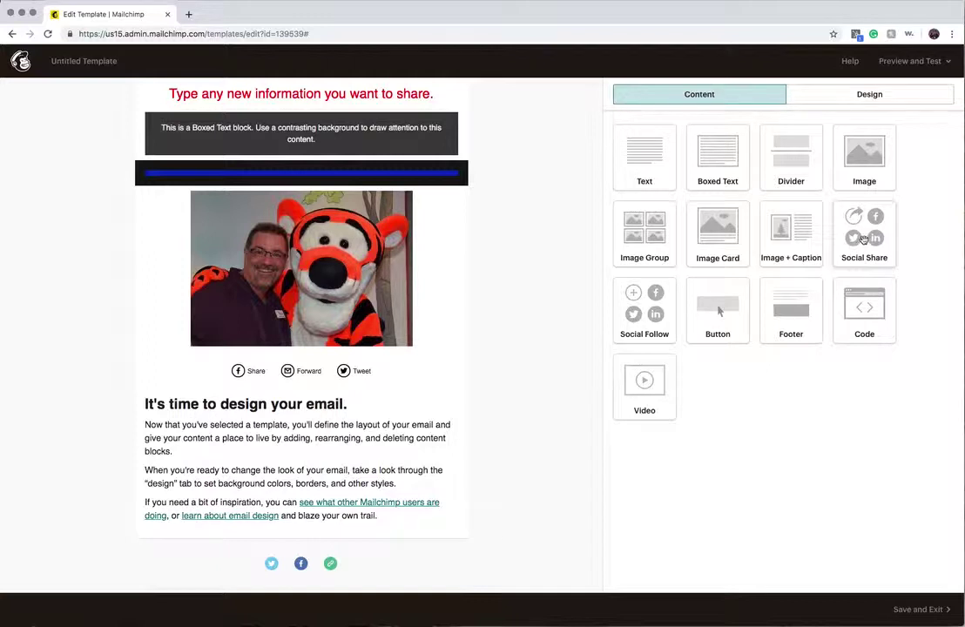
Step: Open the photo's Image block for editing, request its deletion, and cancel the deletion
left_click_drag(652, 317, 375, 445)
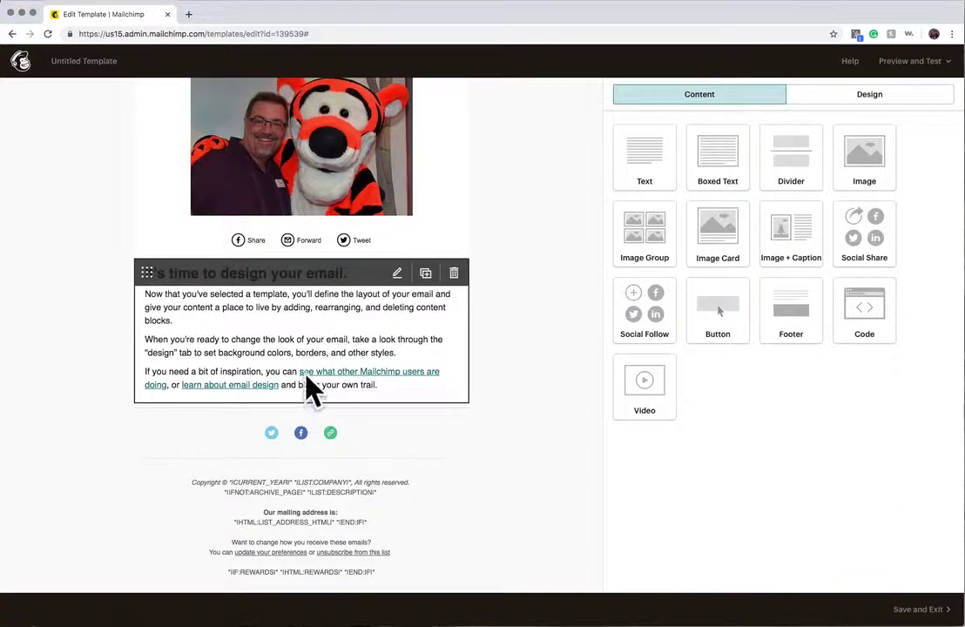
scroll(312, 390, "up", 5)
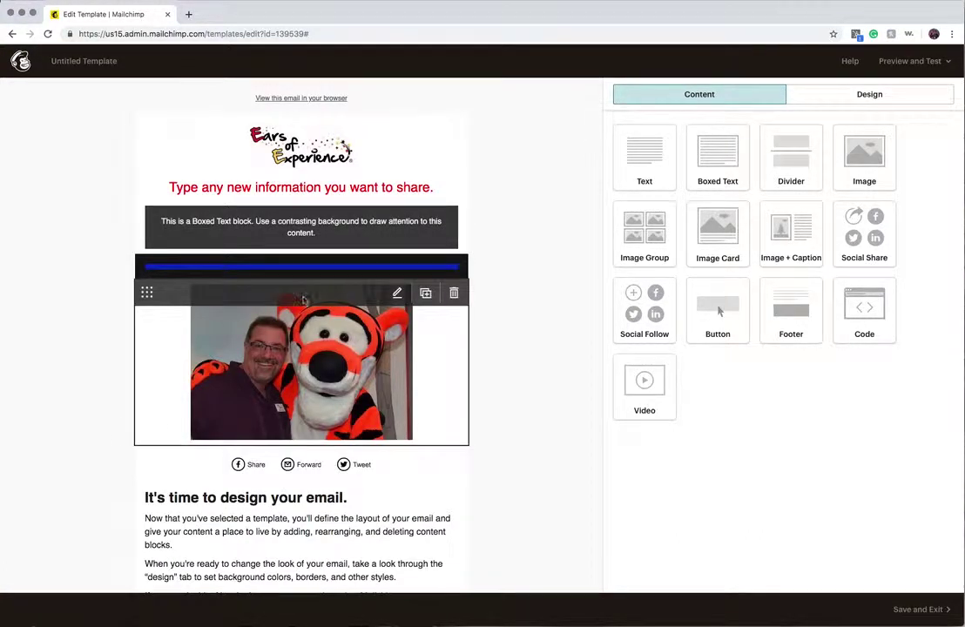
left_click(319, 361)
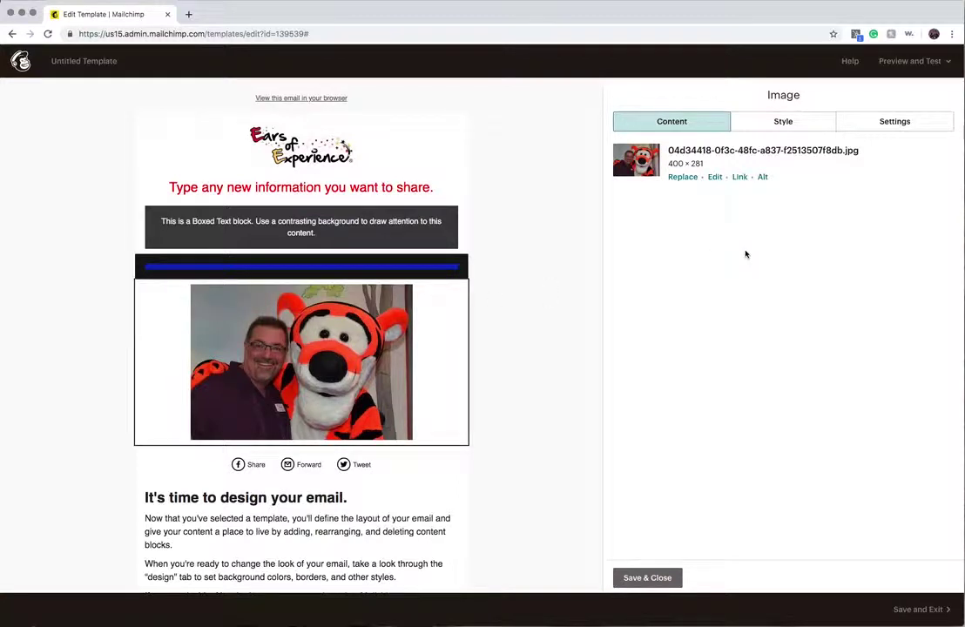
mouse_move(397, 294)
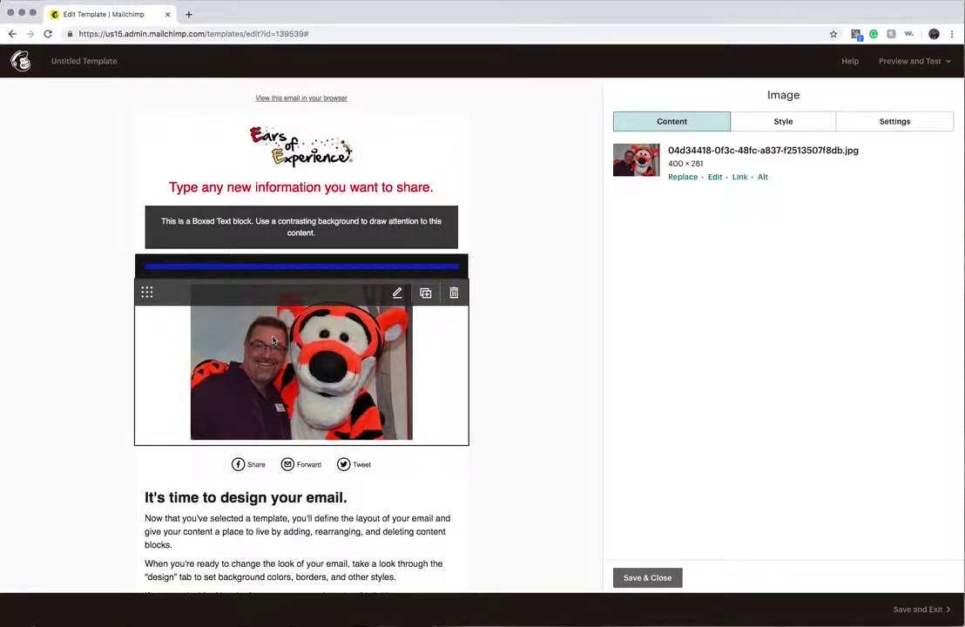
left_click(454, 294)
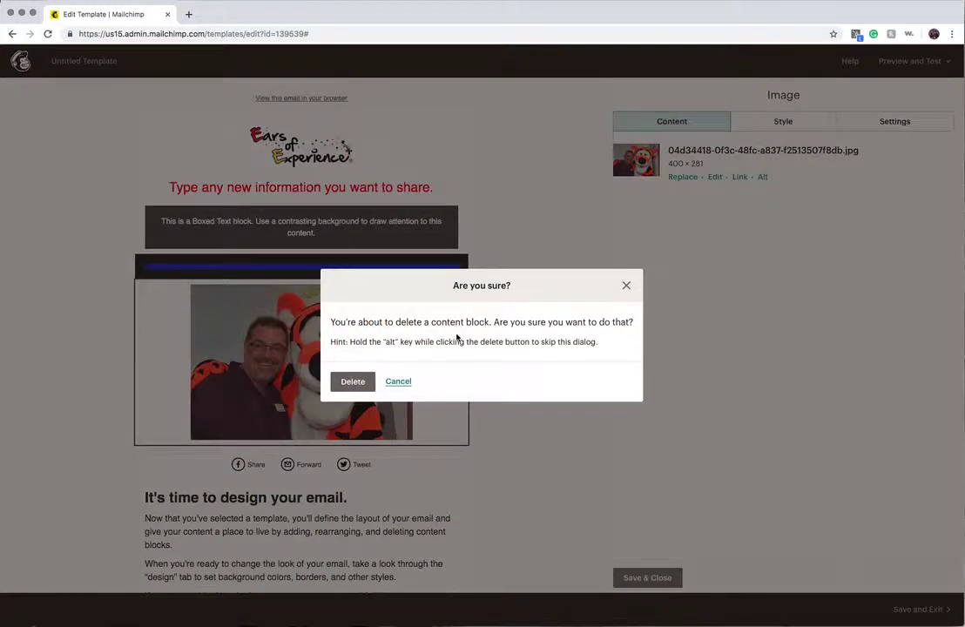
left_click(626, 287)
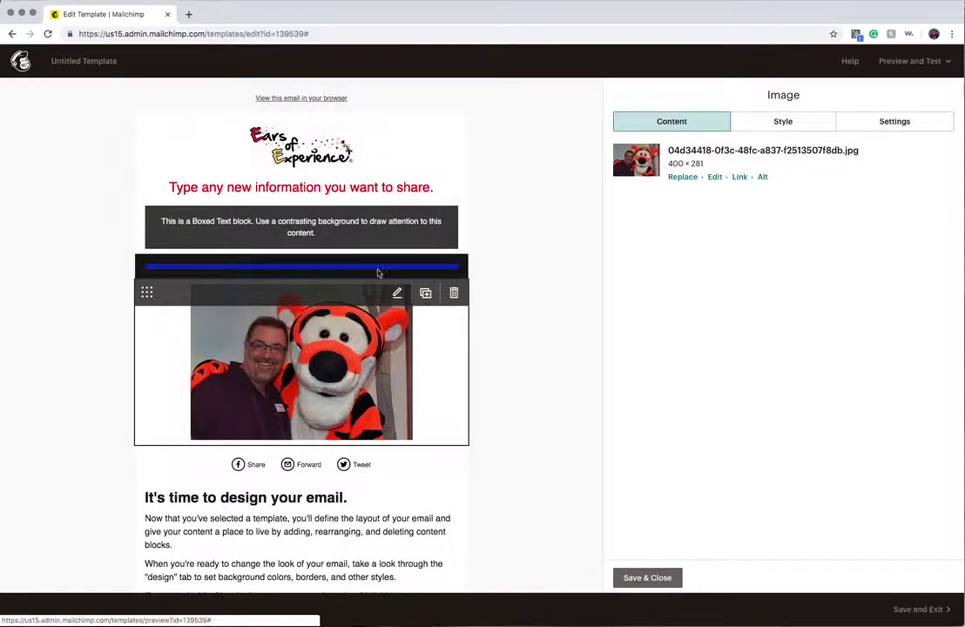
Step: Open the Divider block above the photo for editing and duplicate it twice
left_click(361, 265)
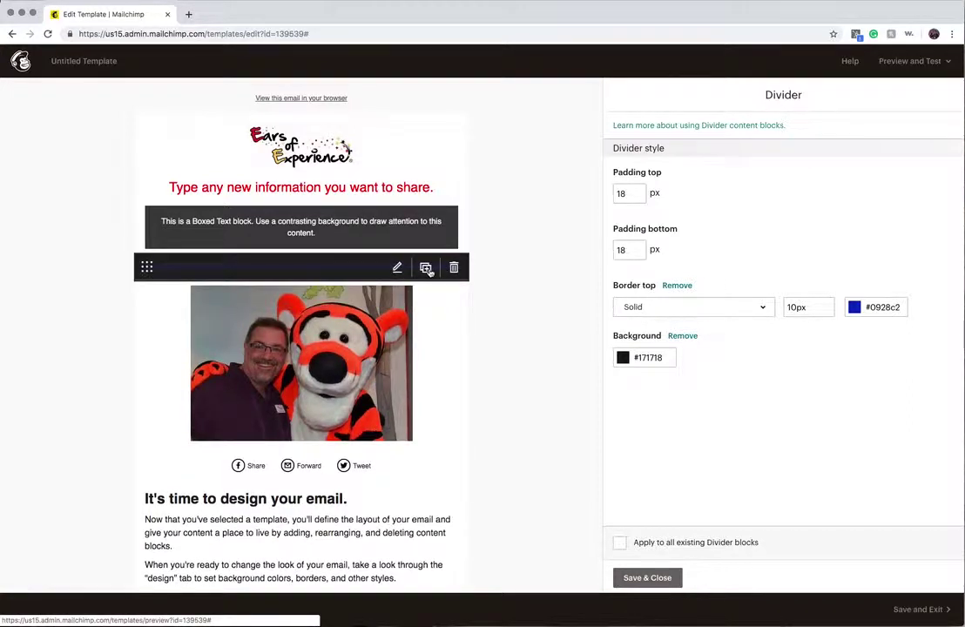
left_click(426, 269)
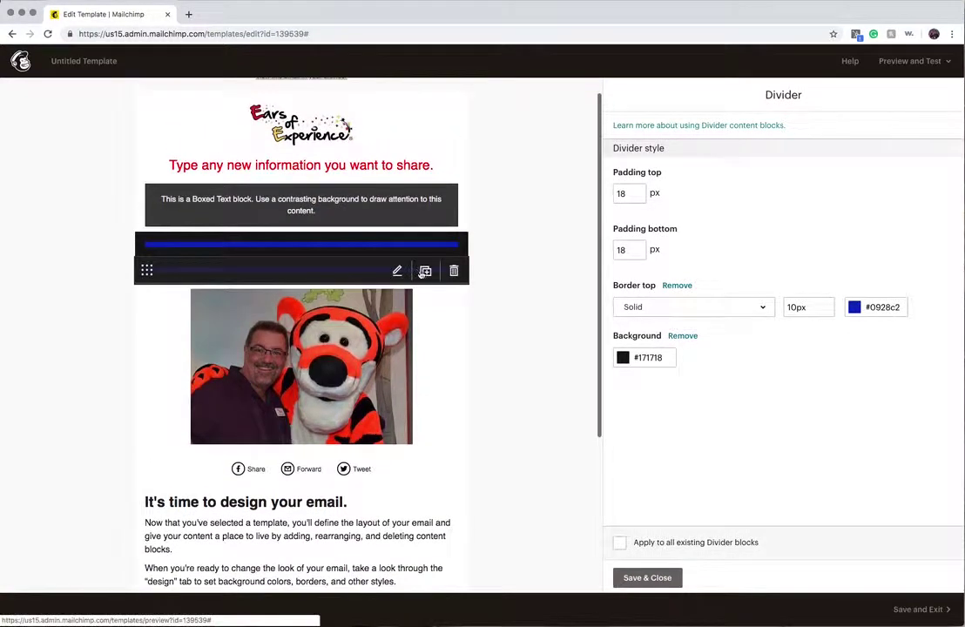
left_click(425, 271)
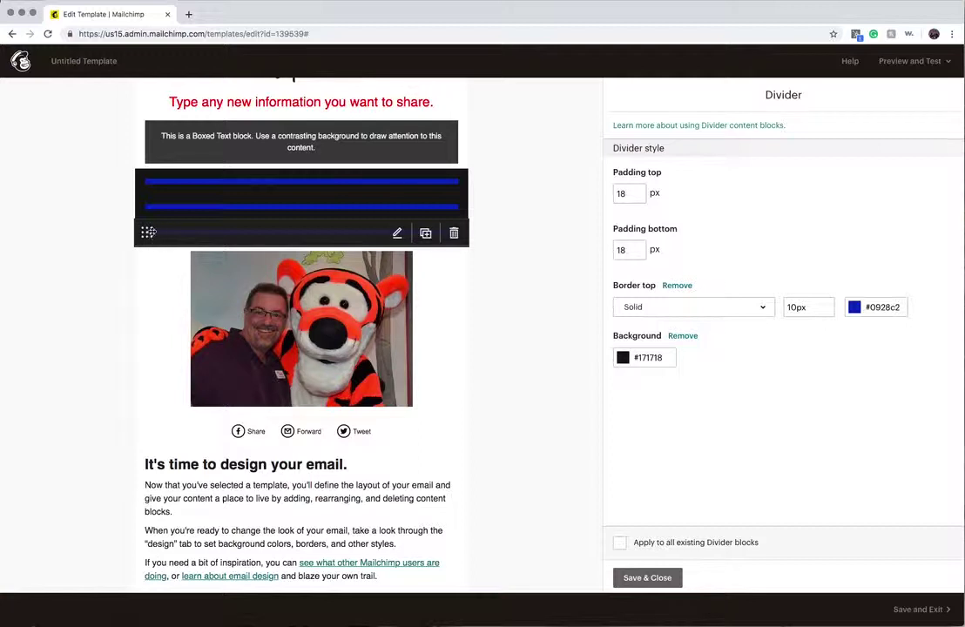
Step: Move one Divider copy directly below the photo and another one above the Boxed Text block
left_click_drag(146, 233, 133, 345)
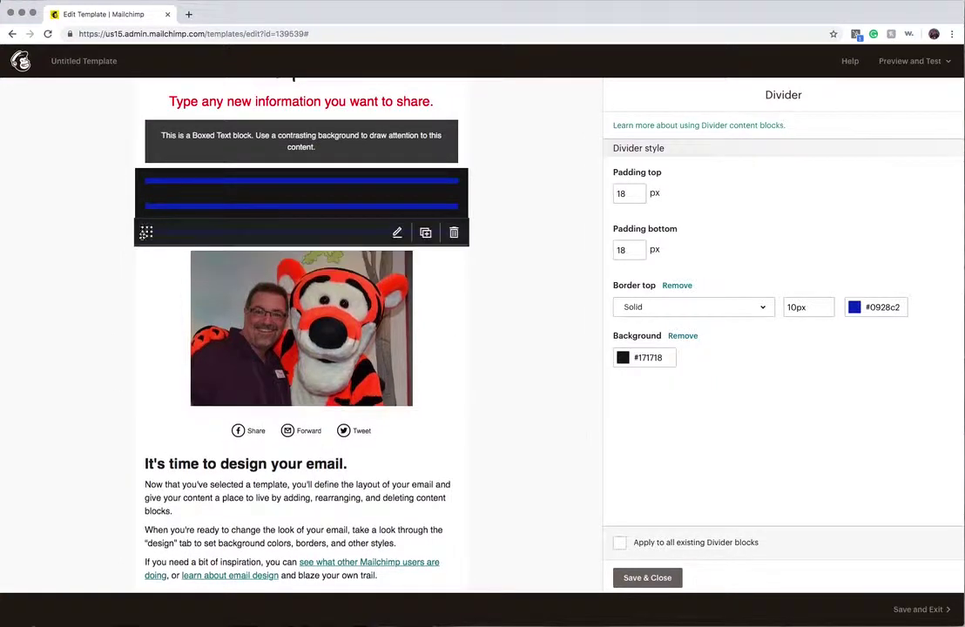
left_click_drag(146, 231, 139, 374)
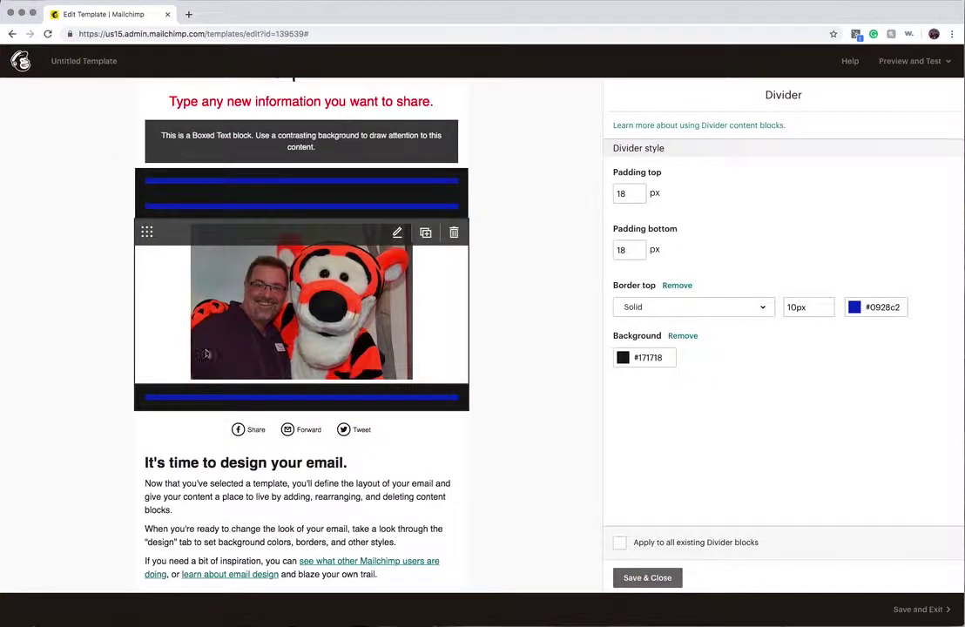
left_click_drag(145, 178, 142, 130)
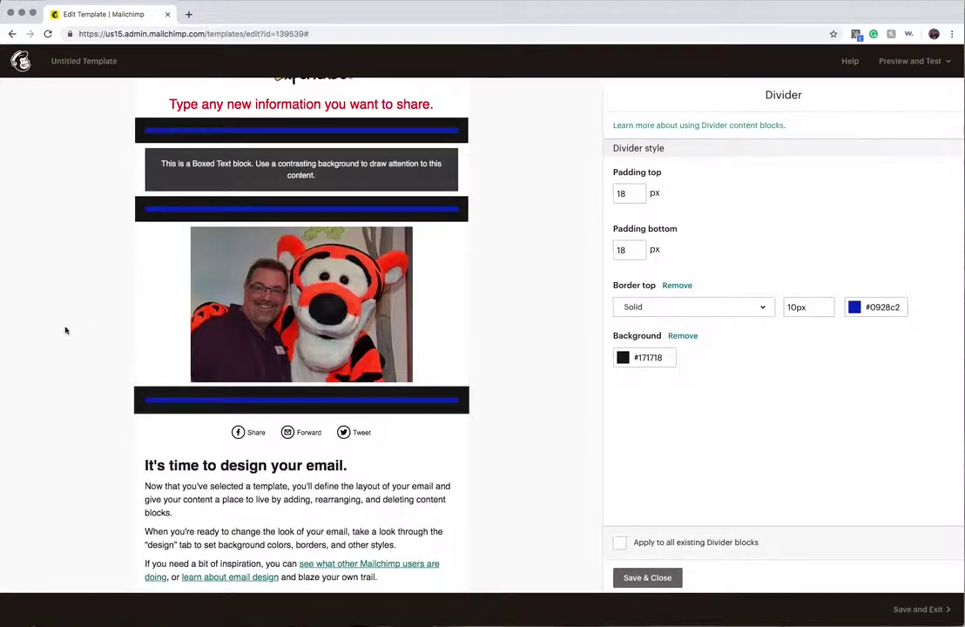
Step: Move the Social Share block above the photo and the lowest Divider below the body text, and save and close the Divider block
scroll(87, 331, "down", 1)
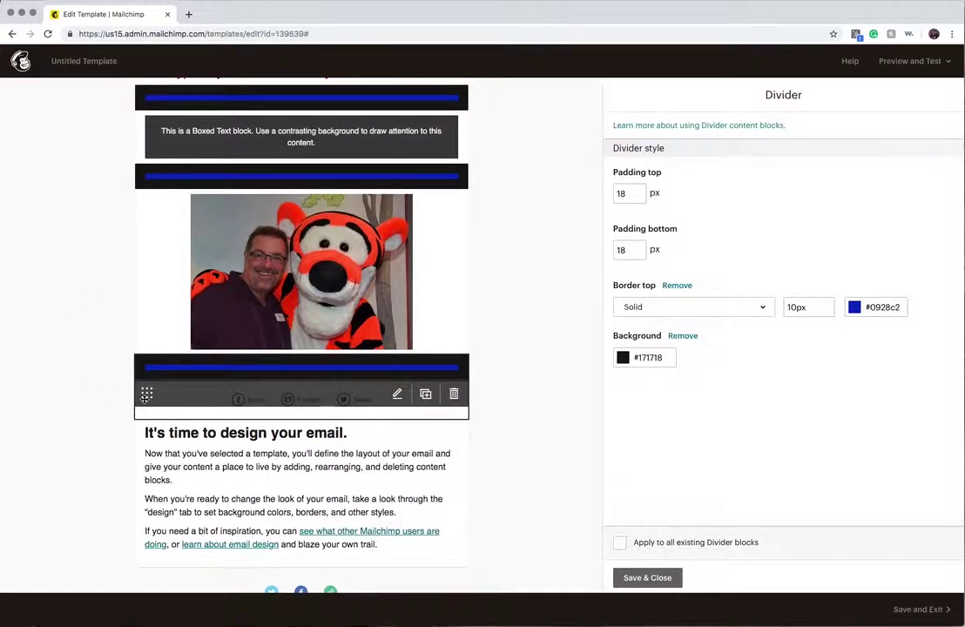
left_click_drag(145, 397, 110, 368)
scroll(92, 348, "down", 4)
scroll(91, 356, "up", 5)
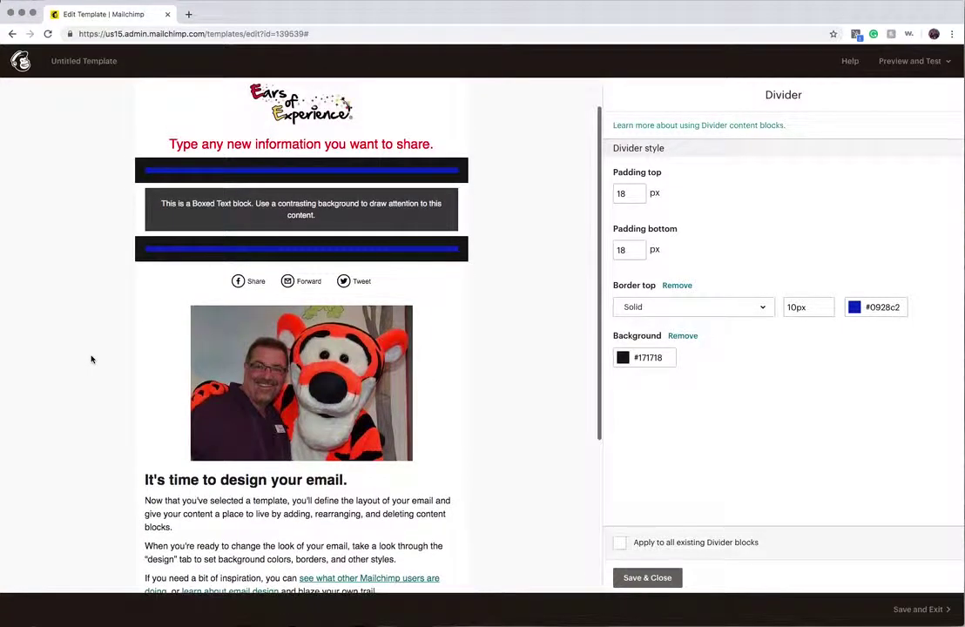
scroll(91, 359, "down", 5)
scroll(92, 359, "up", 4)
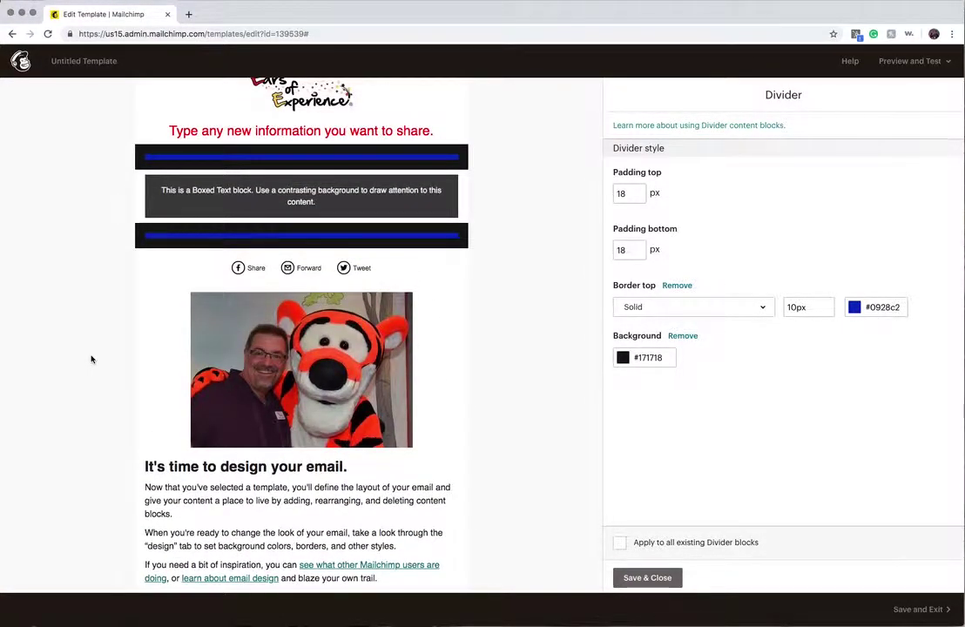
scroll(91, 358, "down", 2)
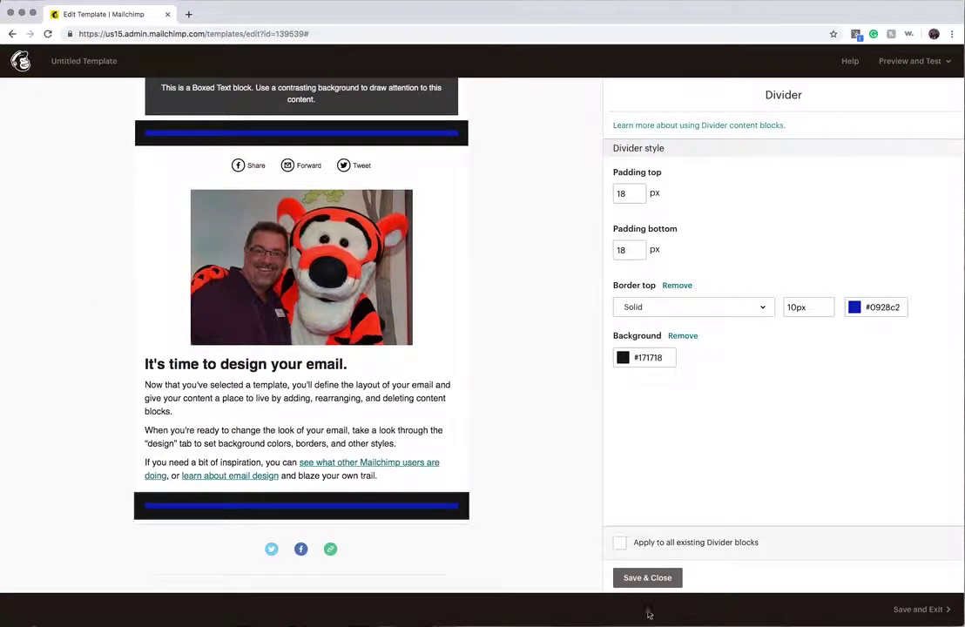
left_click(652, 577)
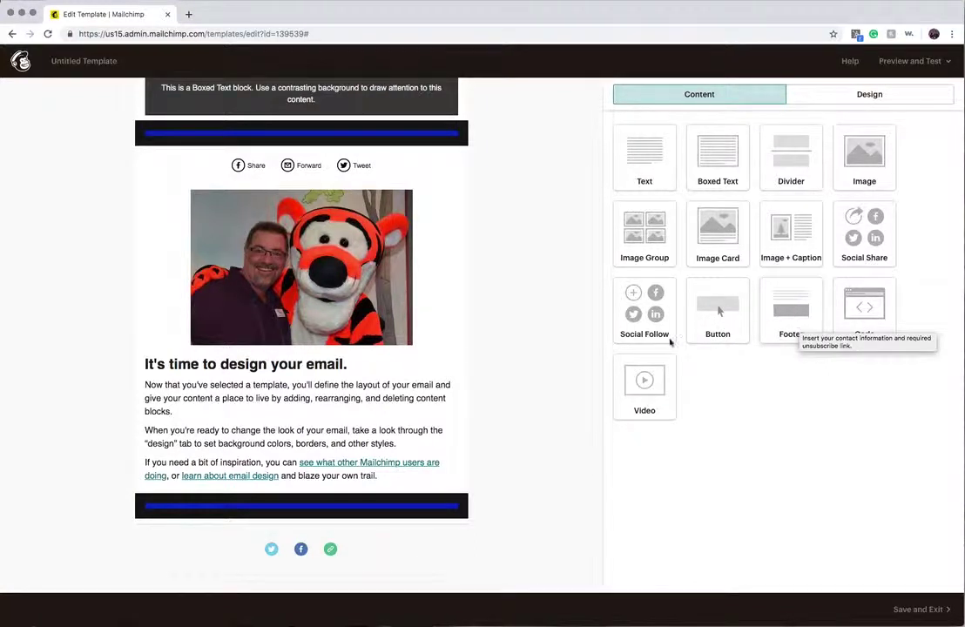
Step: Add a Video block between the body text and the bottom Divider, and save and close it with its default content
scroll(296, 384, "down", 3)
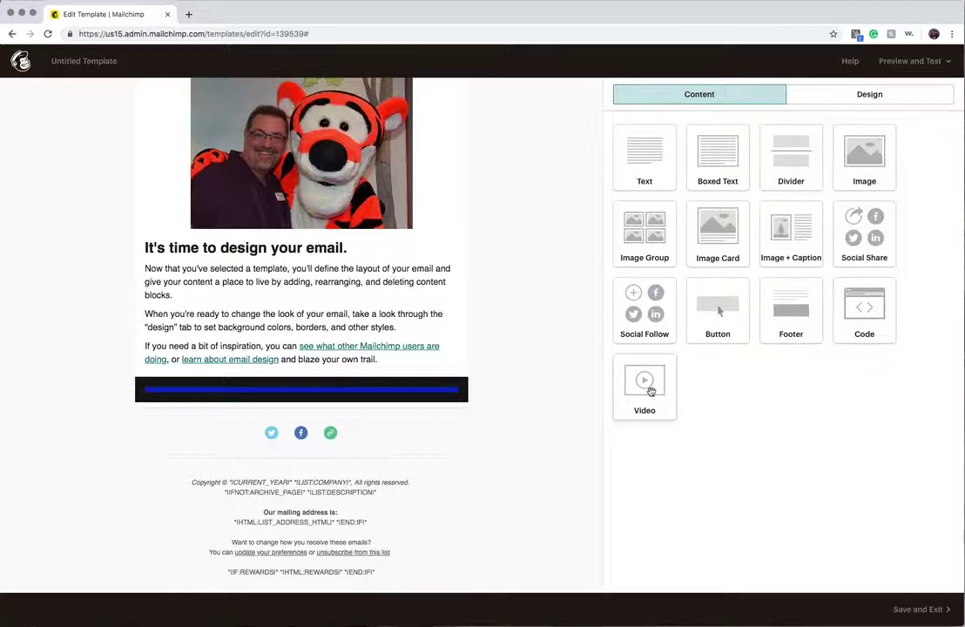
left_click_drag(650, 391, 373, 381)
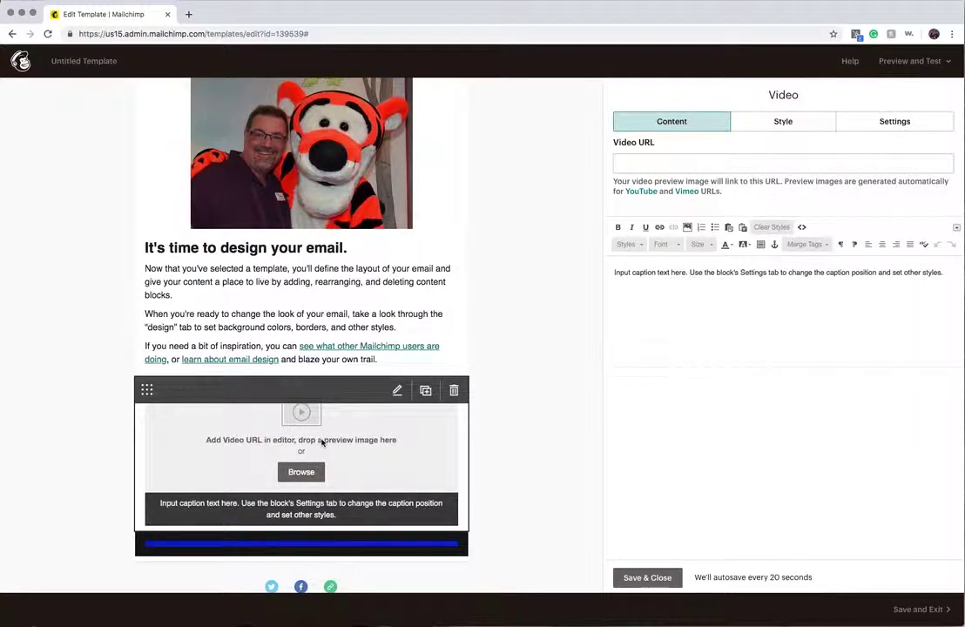
scroll(325, 439, "down", 3)
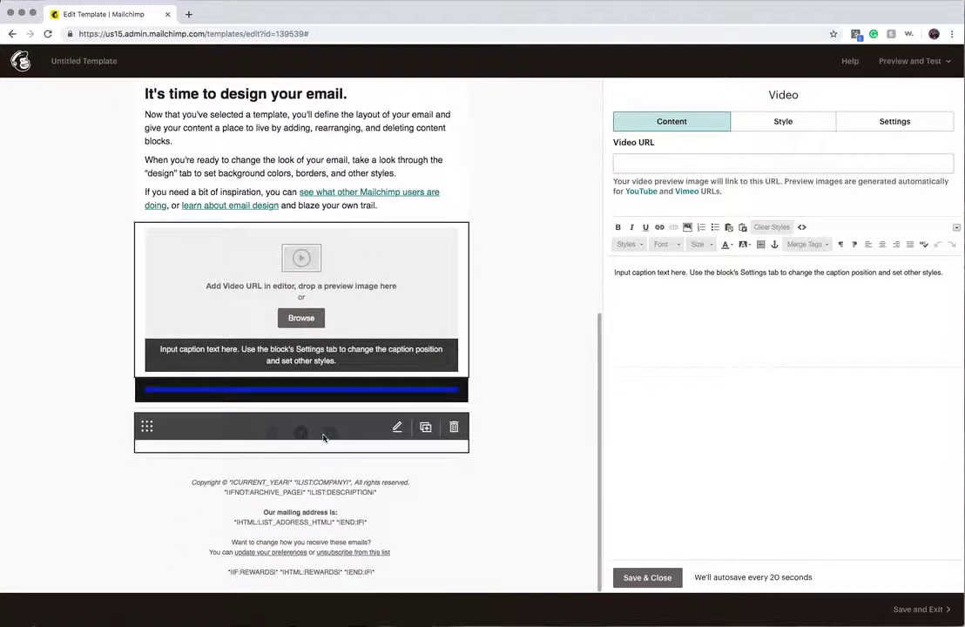
scroll(323, 438, "up", 8)
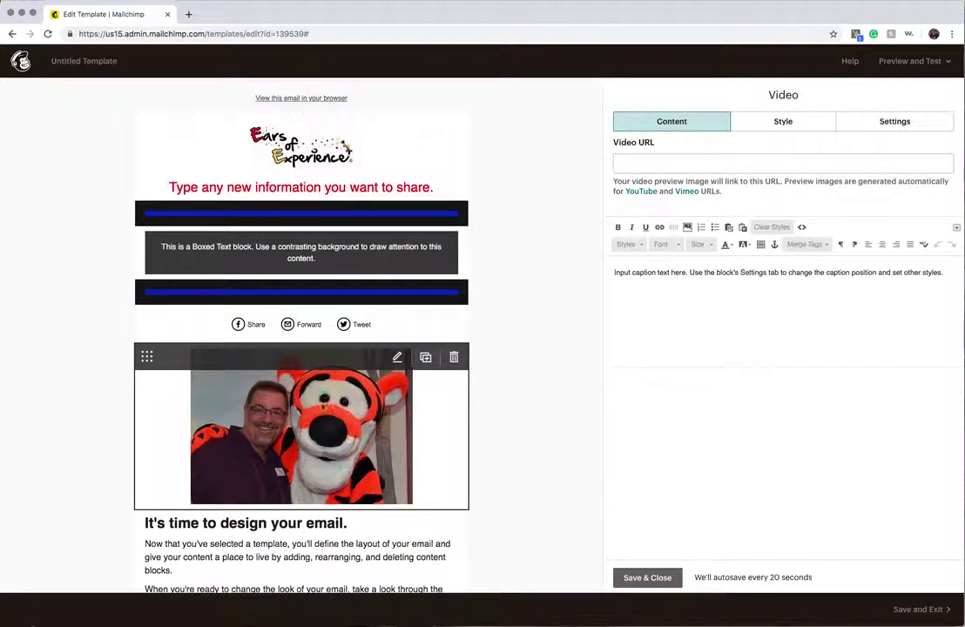
left_click(651, 578)
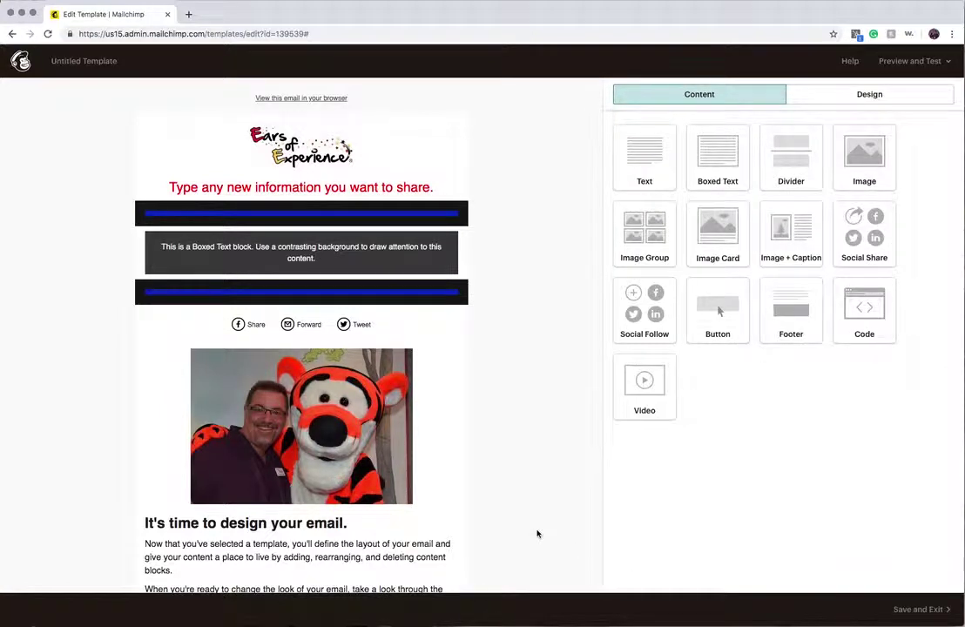
Step: Delete the Divider below the Boxed Text block, the Boxed Text block itself and the Social Share block above the photo
scroll(502, 499, "down", 3)
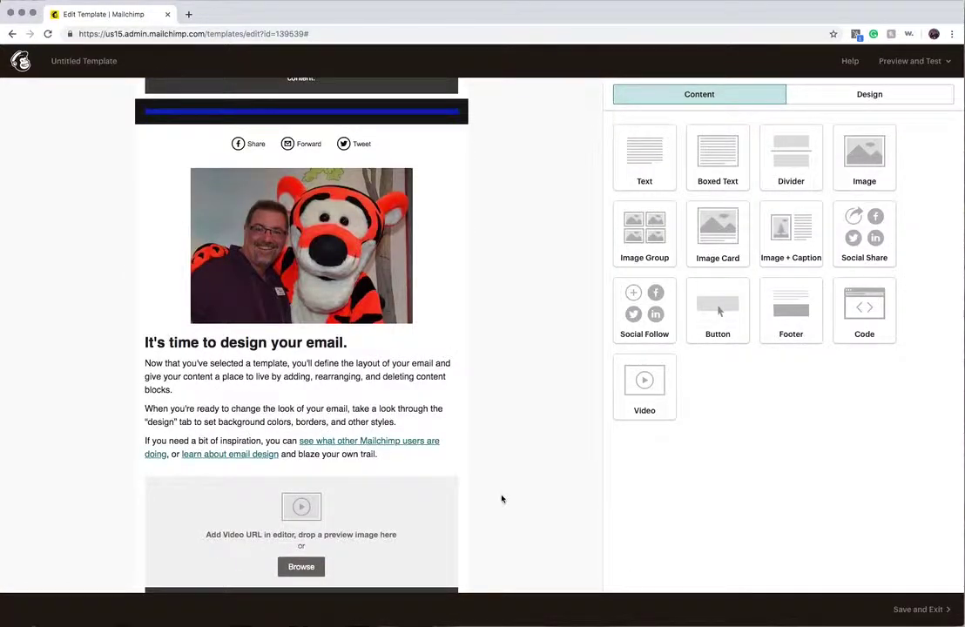
scroll(502, 499, "down", 3)
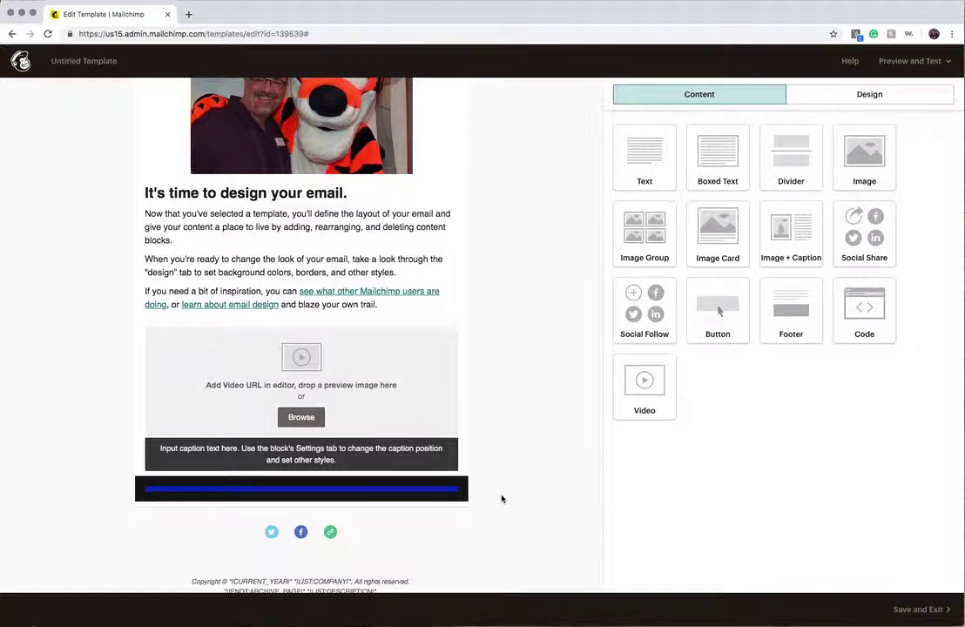
scroll(502, 499, "down", 1)
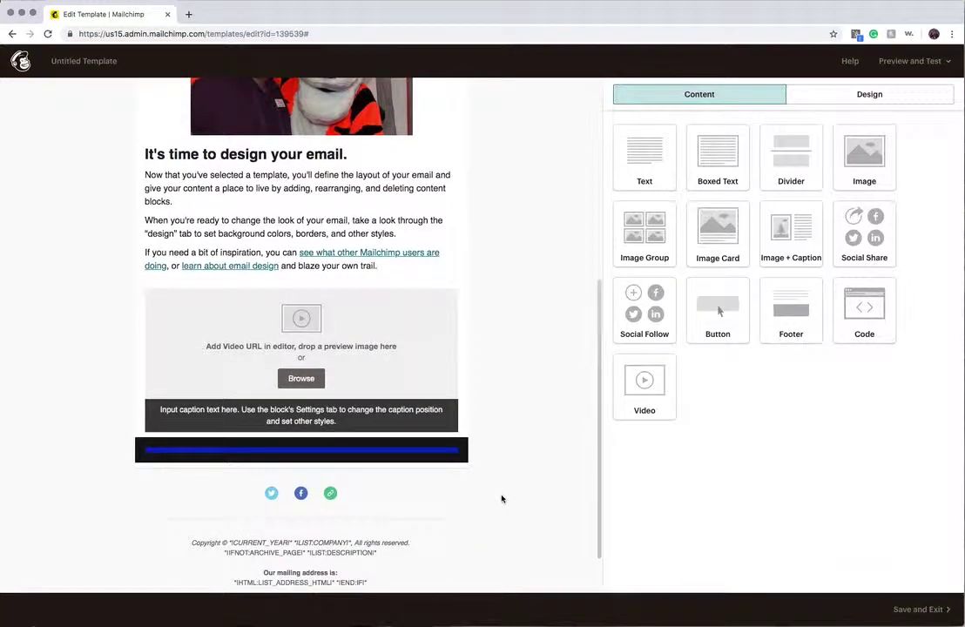
scroll(502, 499, "up", 7)
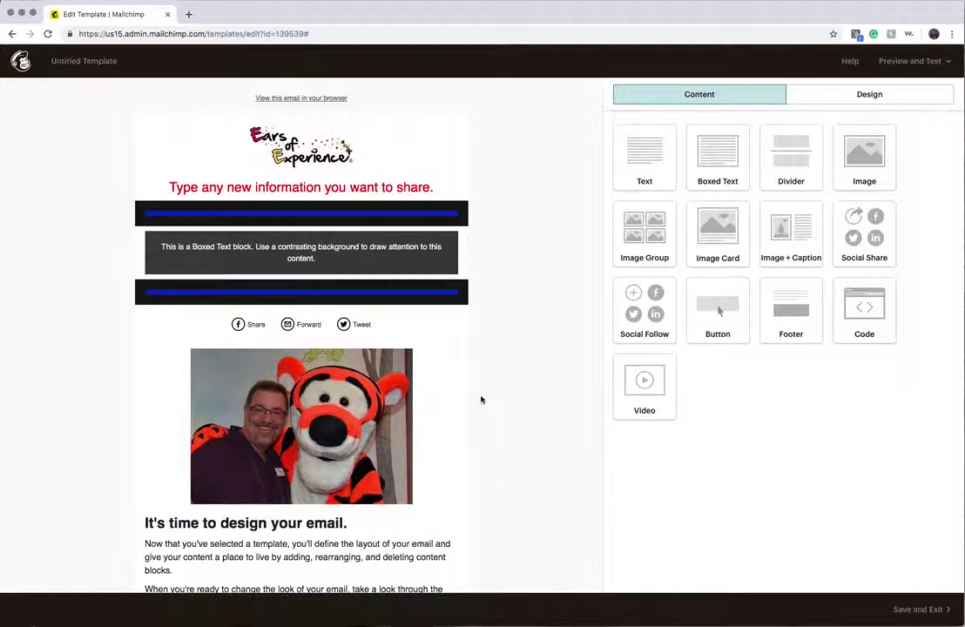
left_click(453, 294)
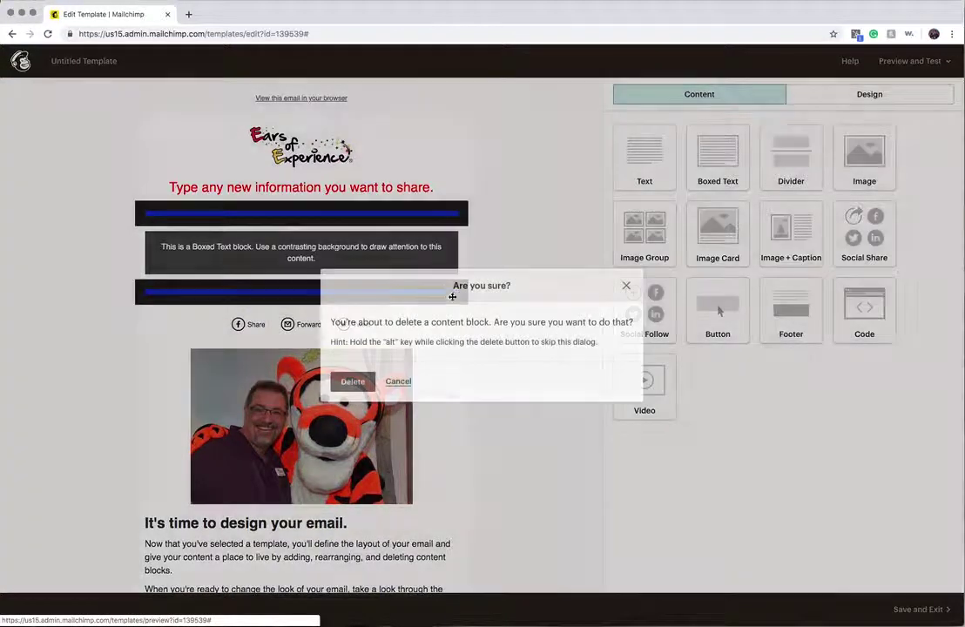
left_click(353, 381)
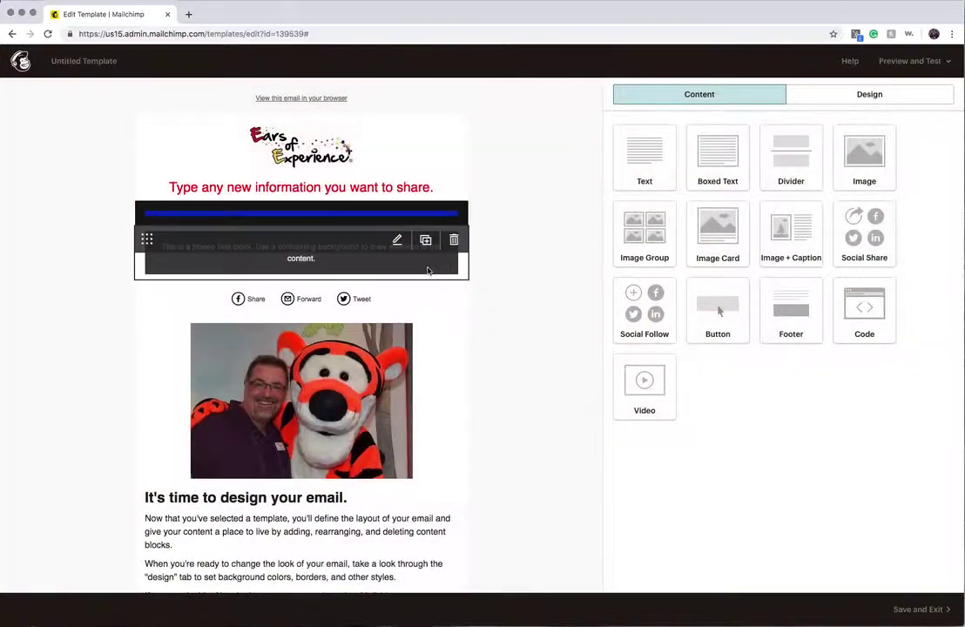
left_click(453, 240)
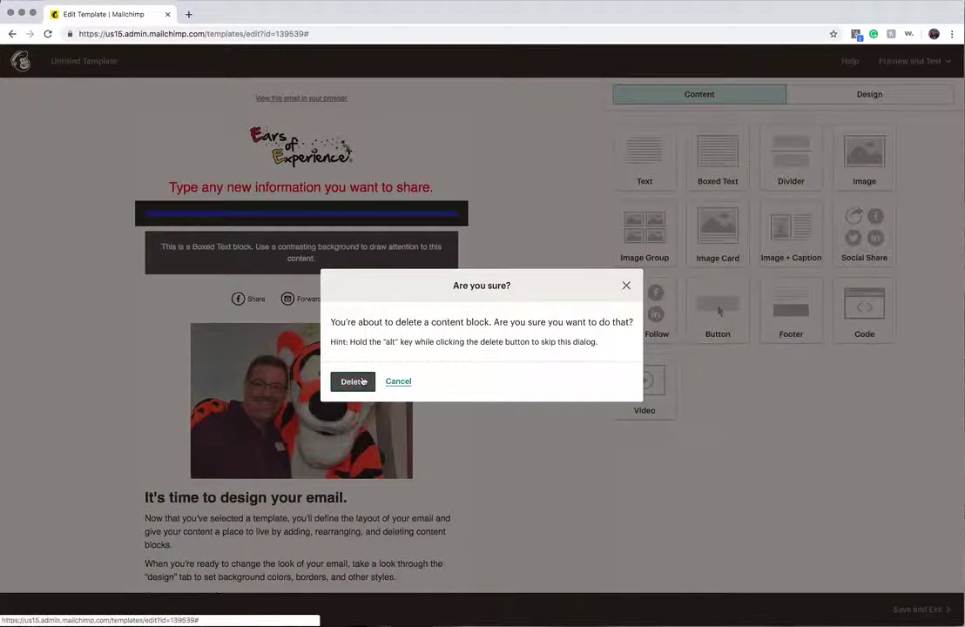
left_click(352, 381)
left_click(453, 241)
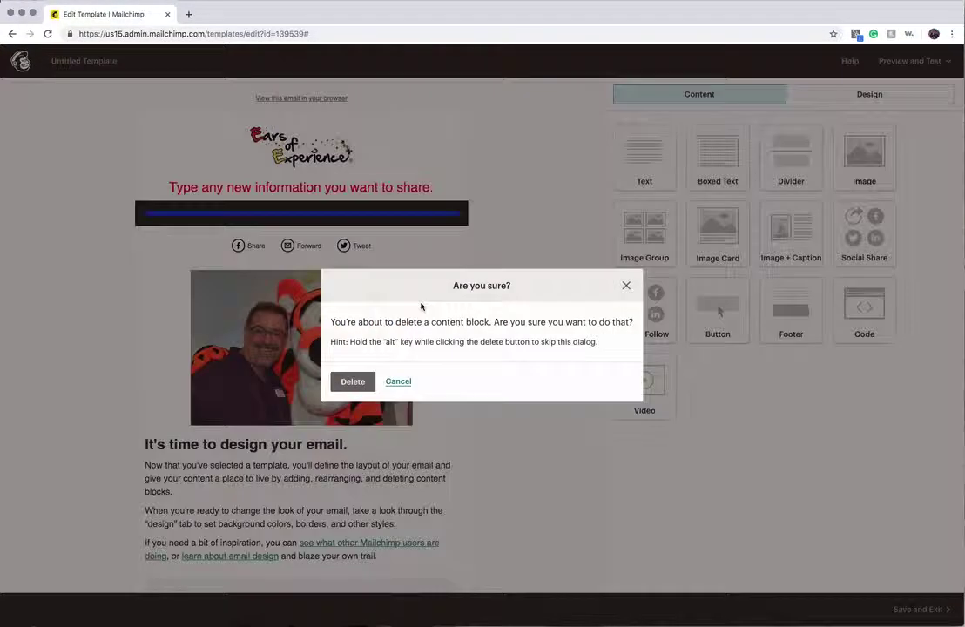
left_click(351, 381)
scroll(471, 345, "down", 5)
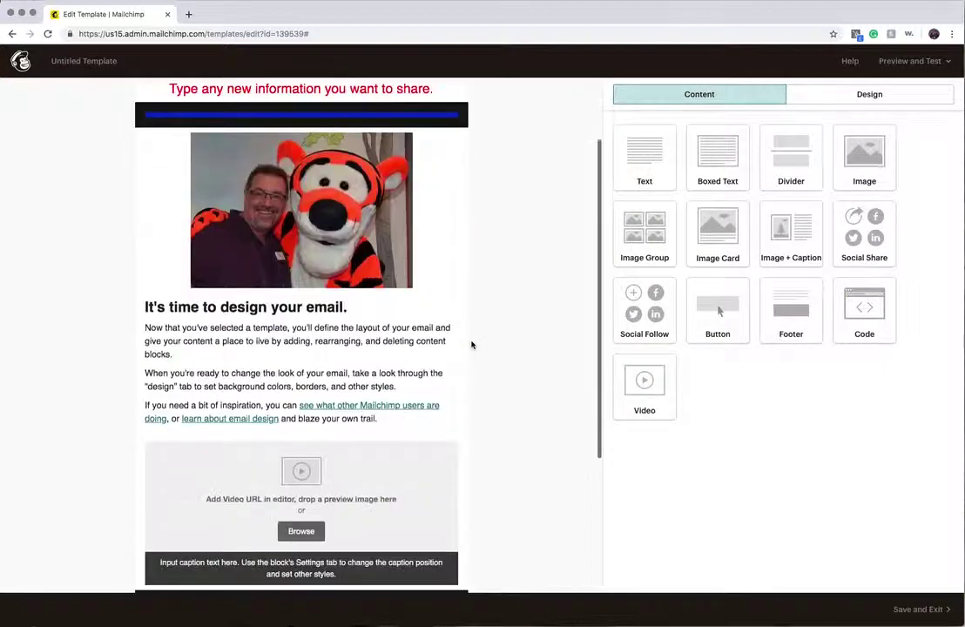
scroll(471, 345, "up", 5)
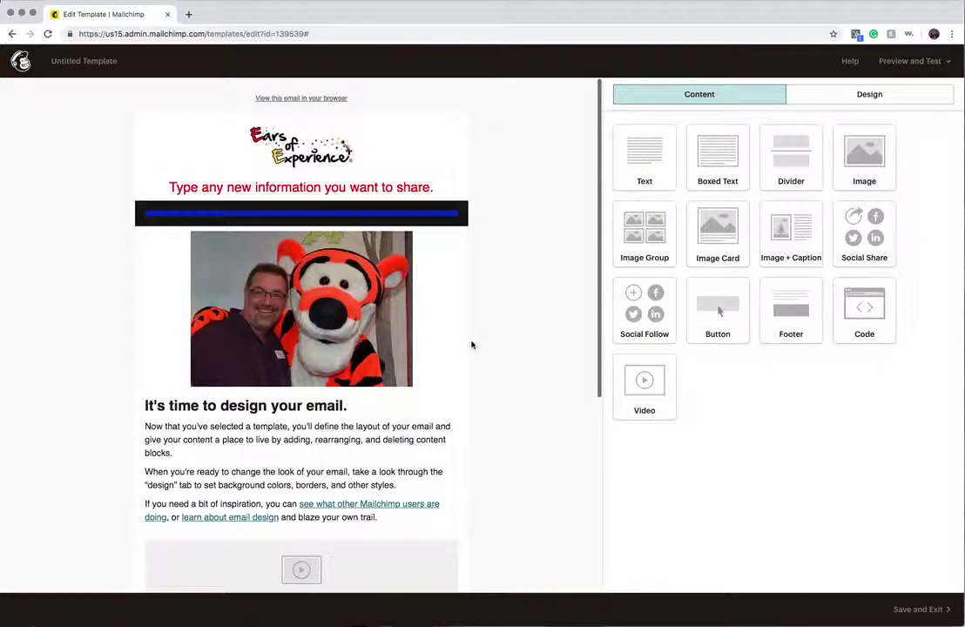